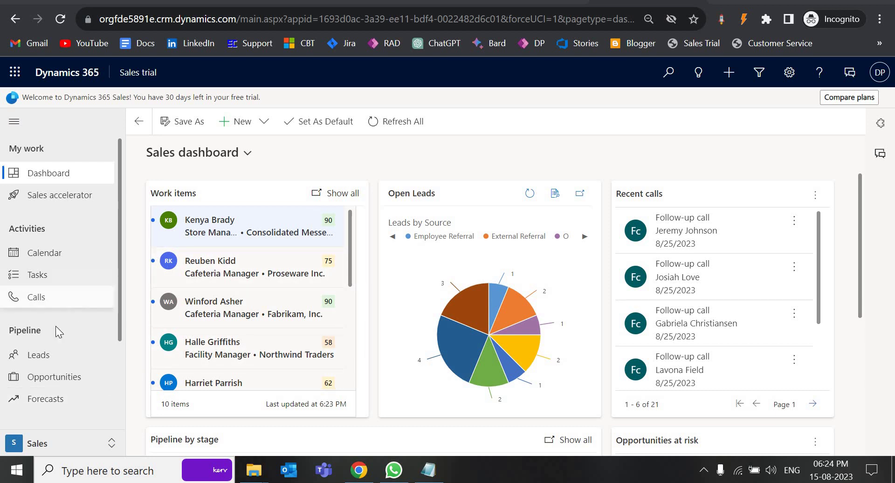
# Step: Open the first contact record in the My Active Contacts view and bring its Account Name field into view
pyautogui.scroll(-3, 55, 326)
pyautogui.click(48, 346)
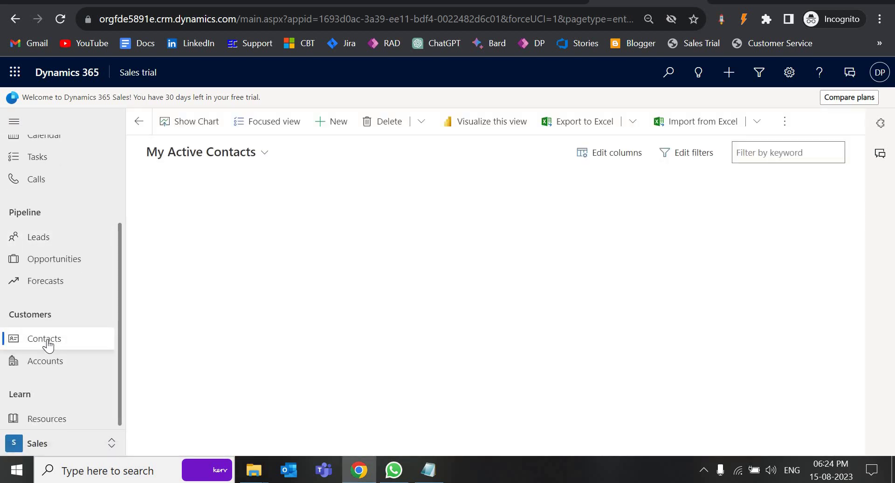
pyautogui.click(339, 213)
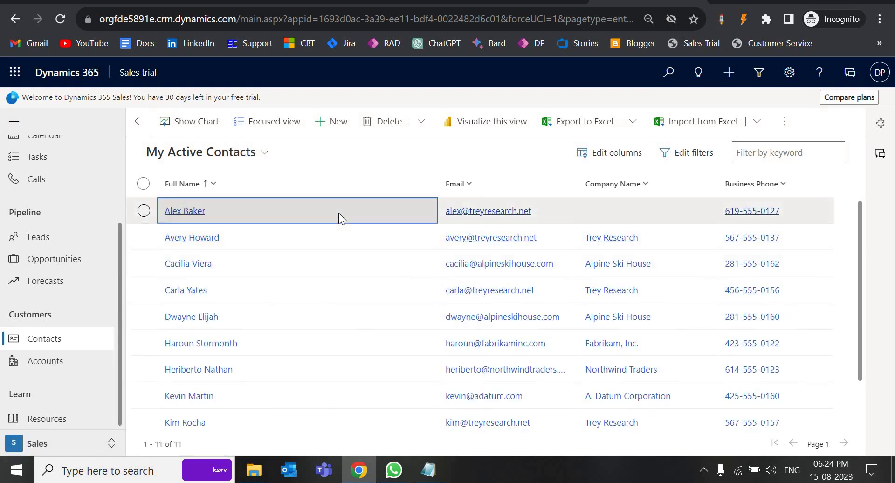
pyautogui.doubleClick(339, 212)
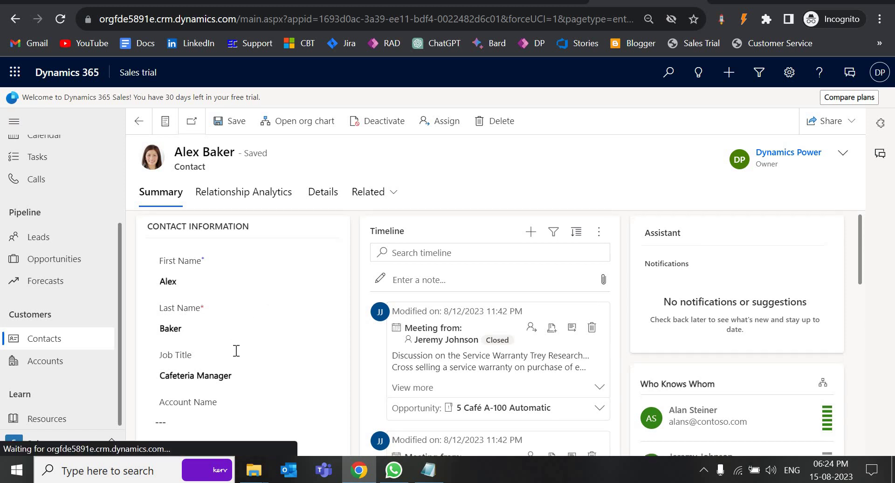
pyautogui.scroll(-2, 212, 357)
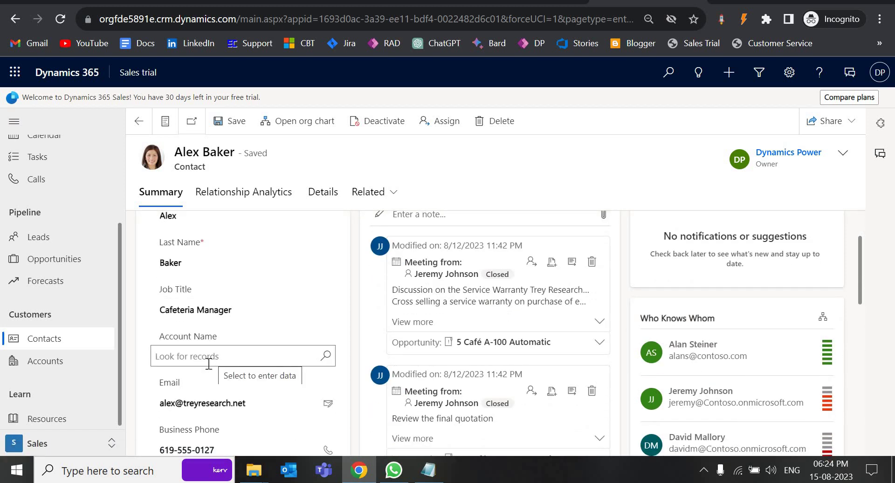
# Step: Browse the records offered by the contact's Account Name lookup, first all together, then only Contacts, then only Accounts
pyautogui.click(198, 356)
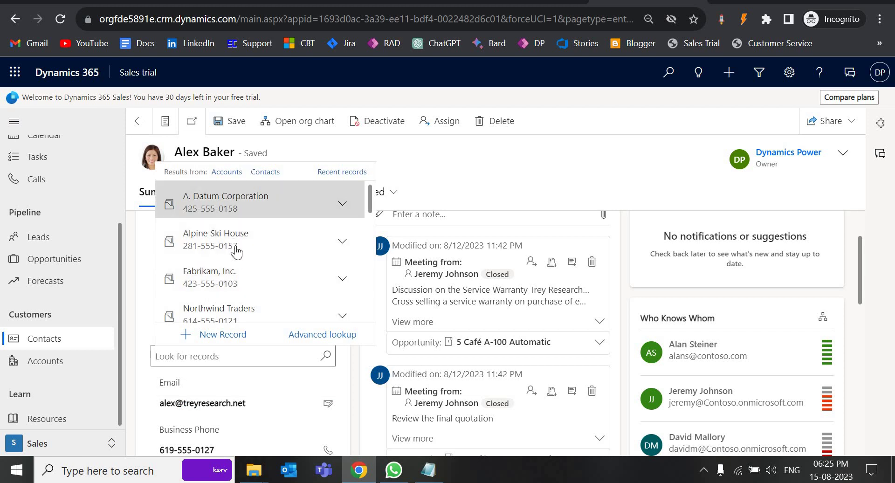
pyautogui.scroll(-5, 243, 254)
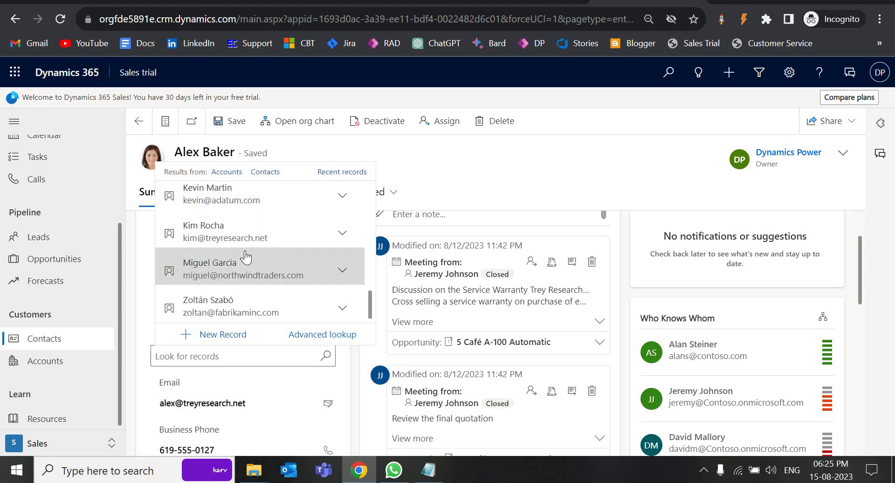
pyautogui.scroll(3, 245, 257)
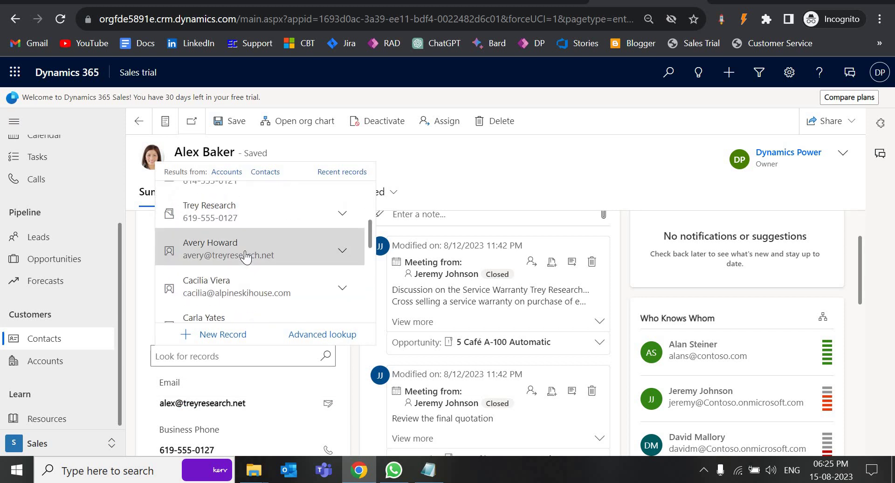
pyautogui.scroll(3, 246, 256)
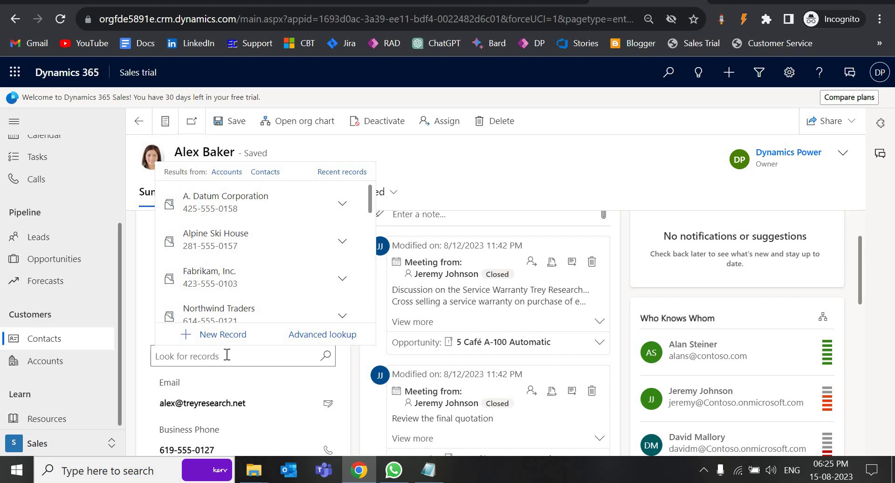
pyautogui.click(261, 176)
pyautogui.scroll(-3, 260, 251)
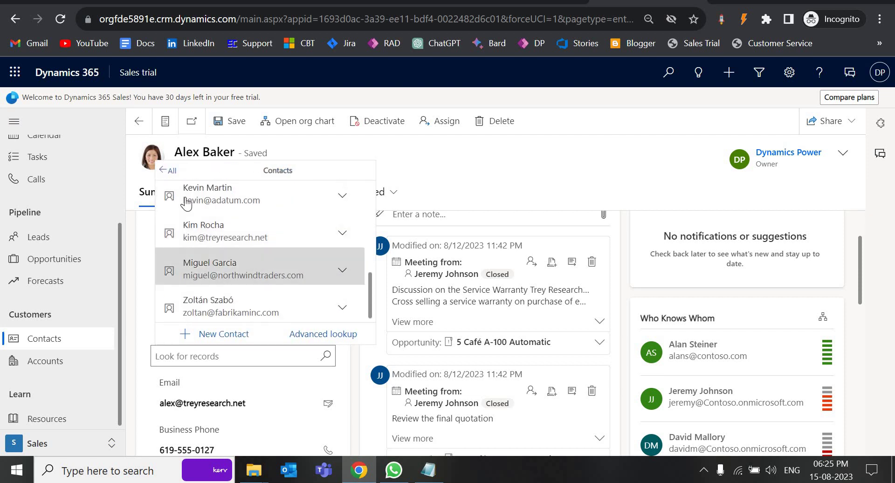
pyautogui.scroll(3, 186, 203)
pyautogui.click(169, 170)
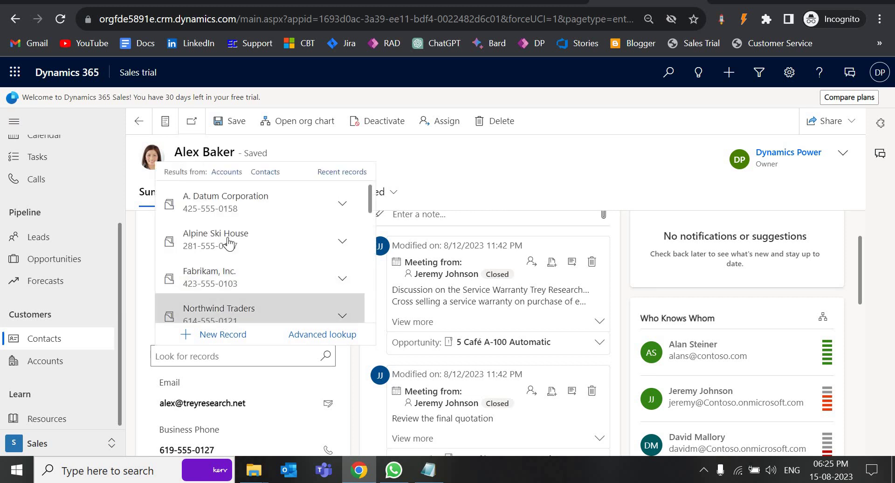
pyautogui.click(226, 172)
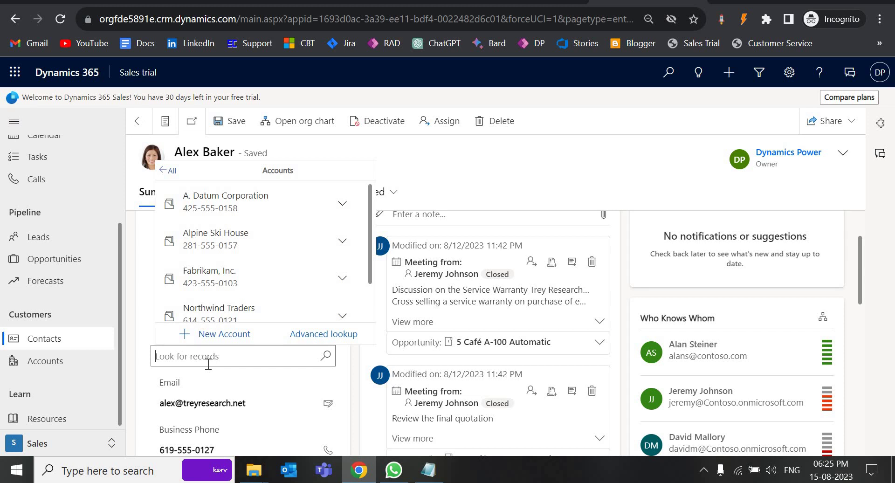
pyautogui.press('Escape')
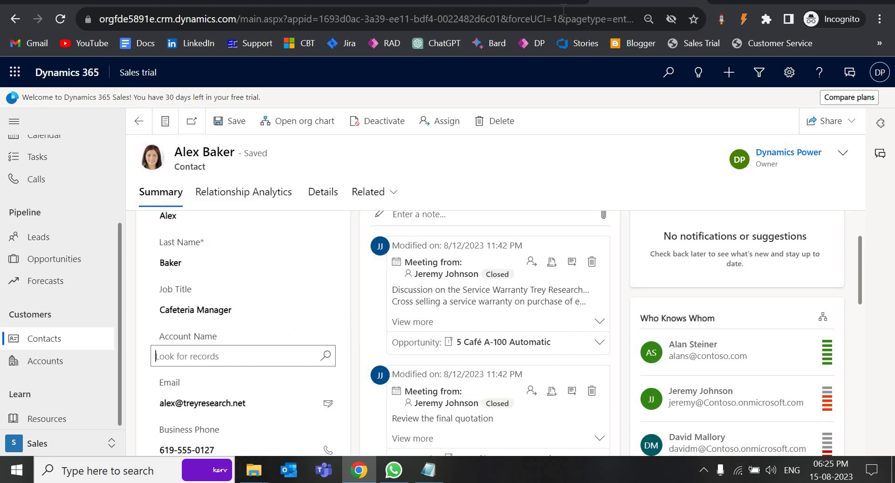
# Step: Switch to the New Account form in August App and compare the records offered by the Primary Contact and Test Lookup fields
pyautogui.hotkey('ctrl', 'shift', 'Tab')
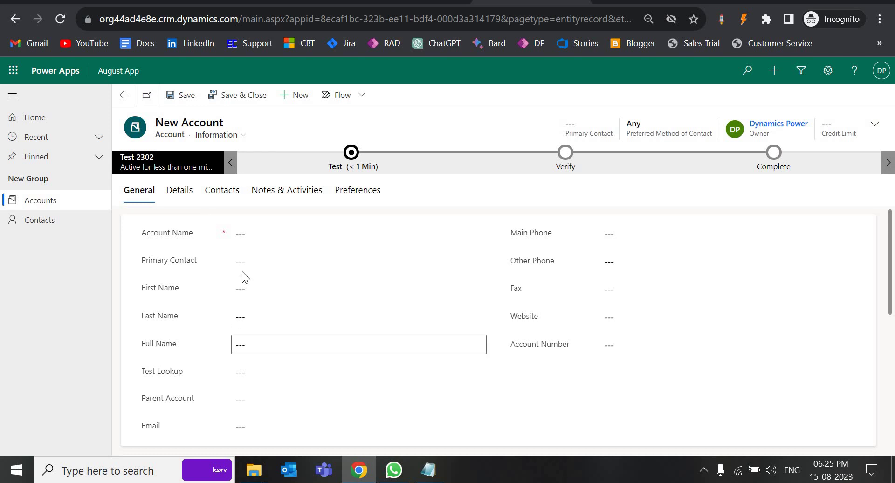
pyautogui.click(246, 260)
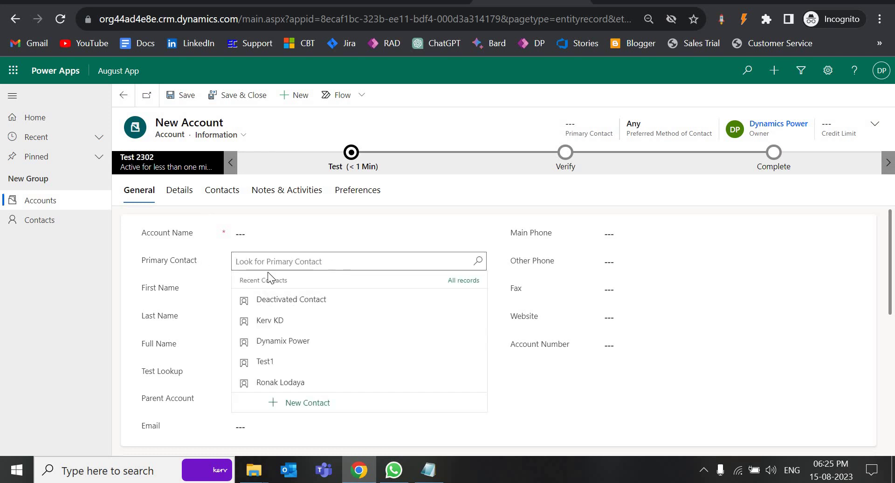
pyautogui.click(297, 261)
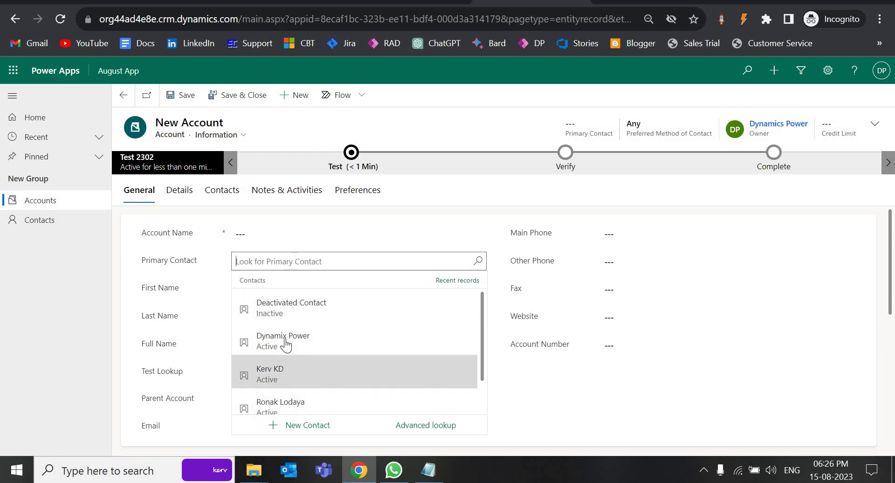
pyautogui.click(56, 380)
pyautogui.click(283, 370)
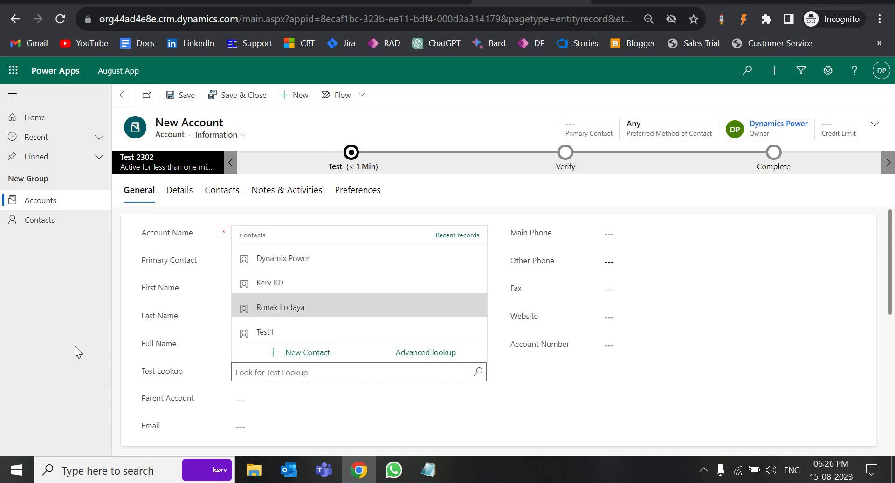
pyautogui.click(48, 329)
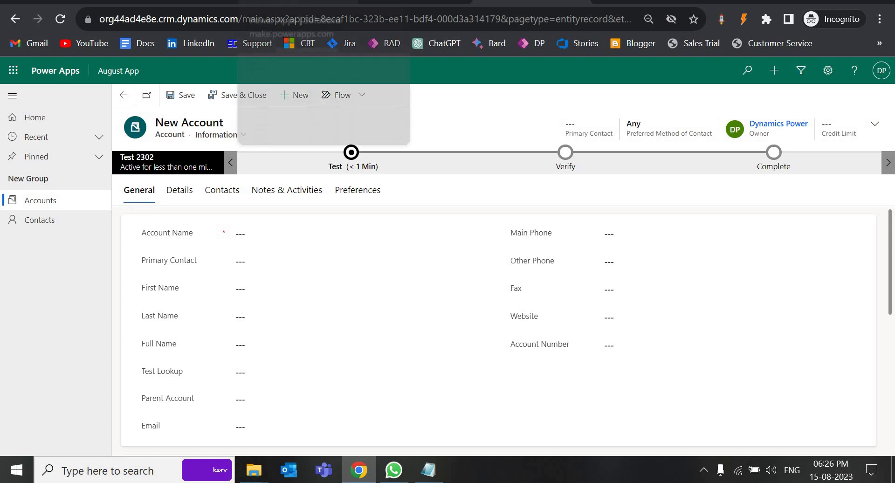
# Step: Switch to the Power Apps maker portal and open the Account table's Information main form from August Solution for editing
pyautogui.click(303, 3)
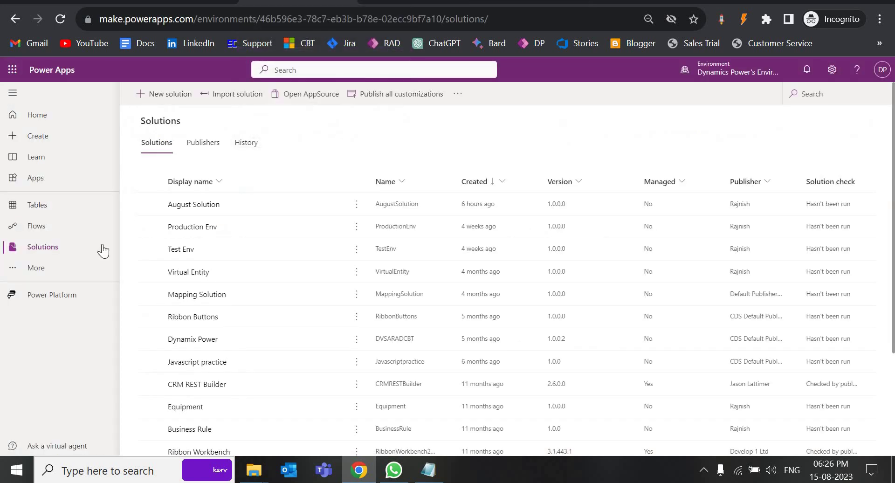
pyautogui.click(197, 207)
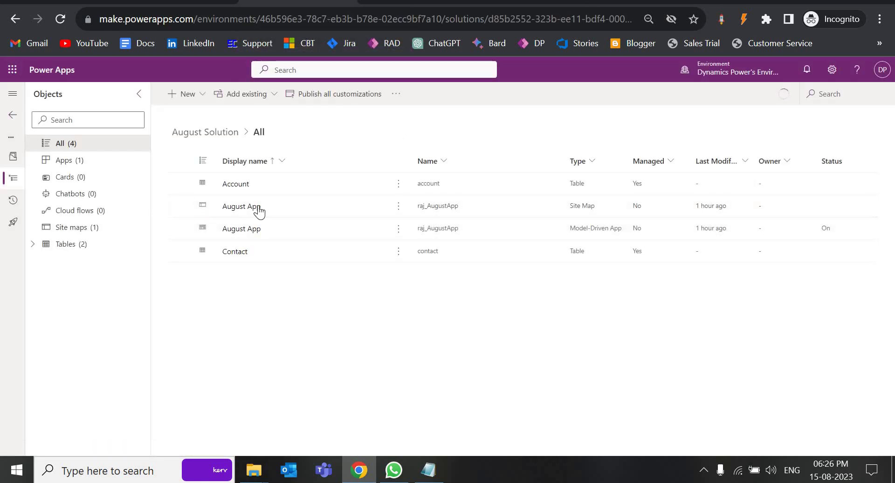
pyautogui.click(237, 184)
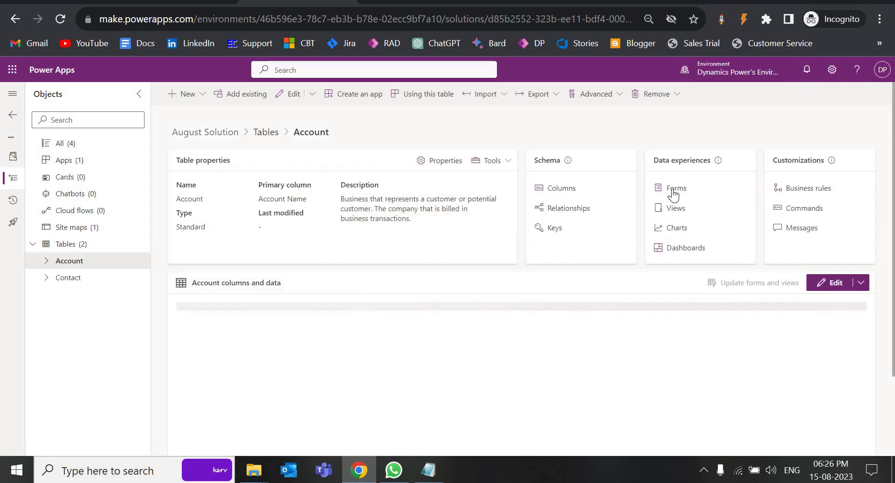
pyautogui.click(672, 189)
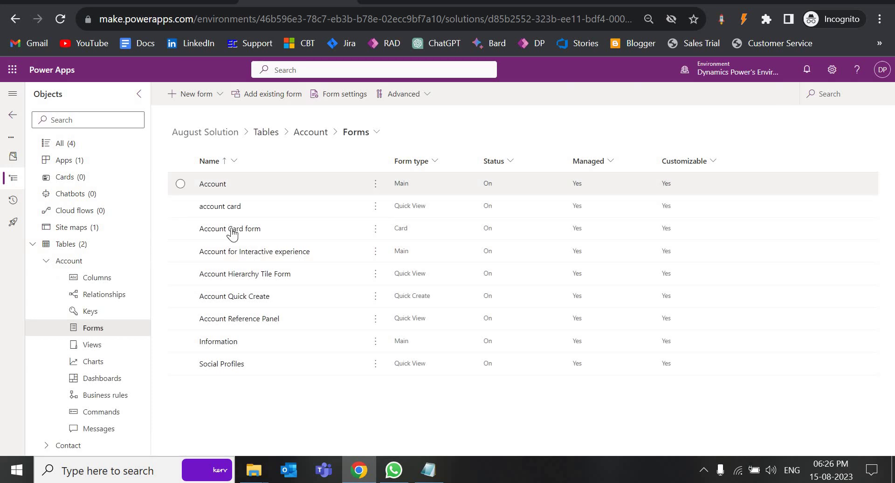
pyautogui.click(222, 343)
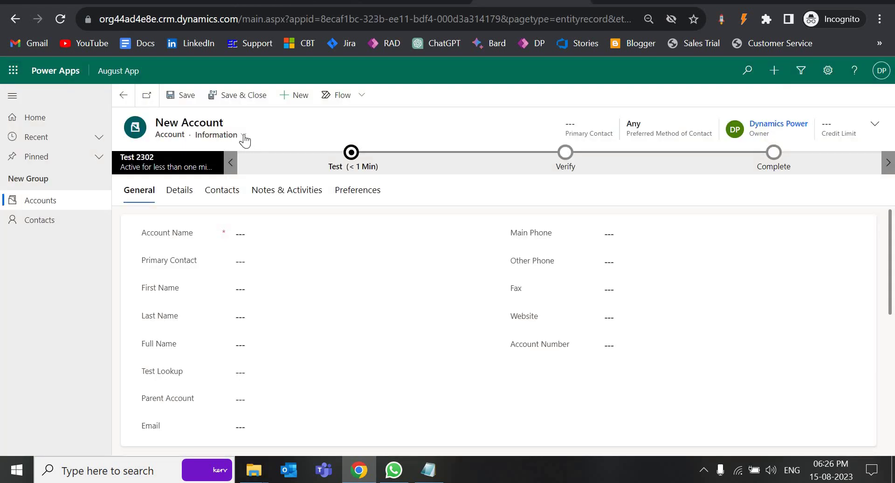
pyautogui.click(241, 134)
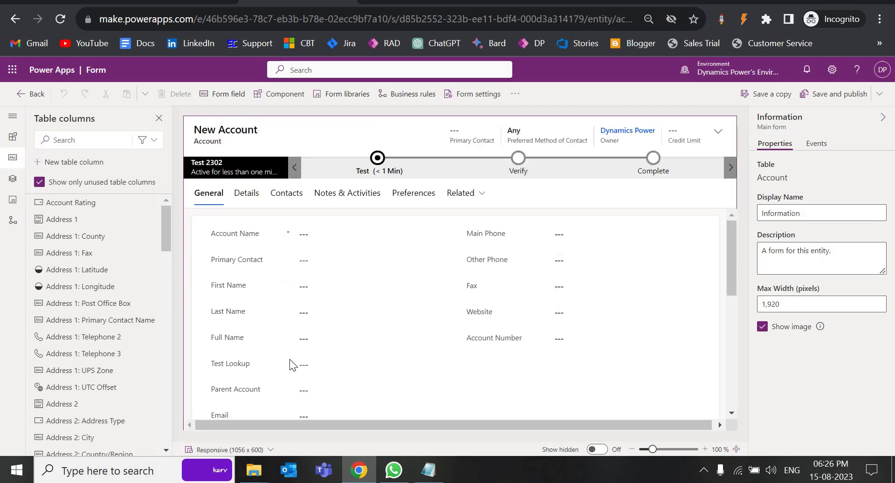
# Step: Set the default view of the form's Primary Contact lookup to Active Contacts
pyautogui.click(236, 261)
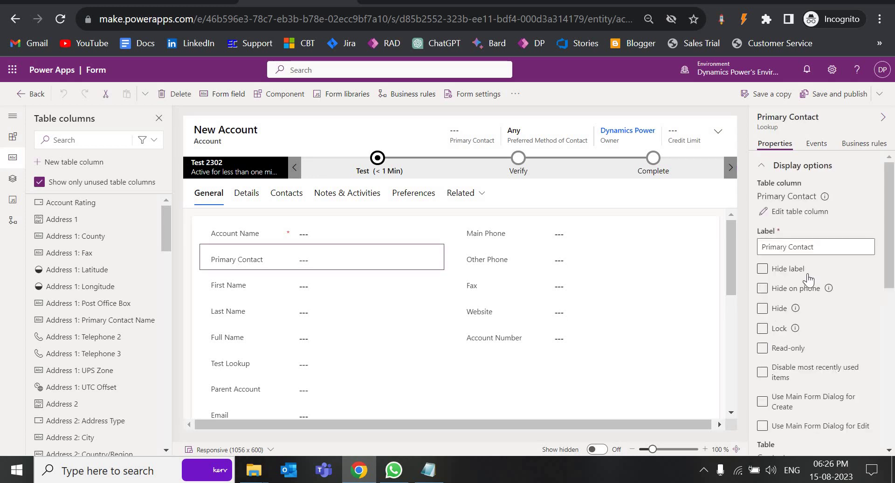
pyautogui.scroll(-5, 807, 269)
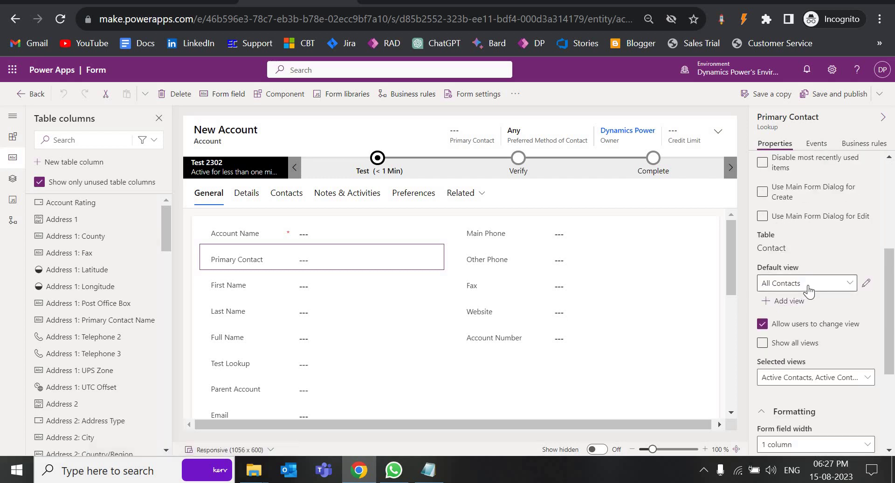
pyautogui.click(850, 283)
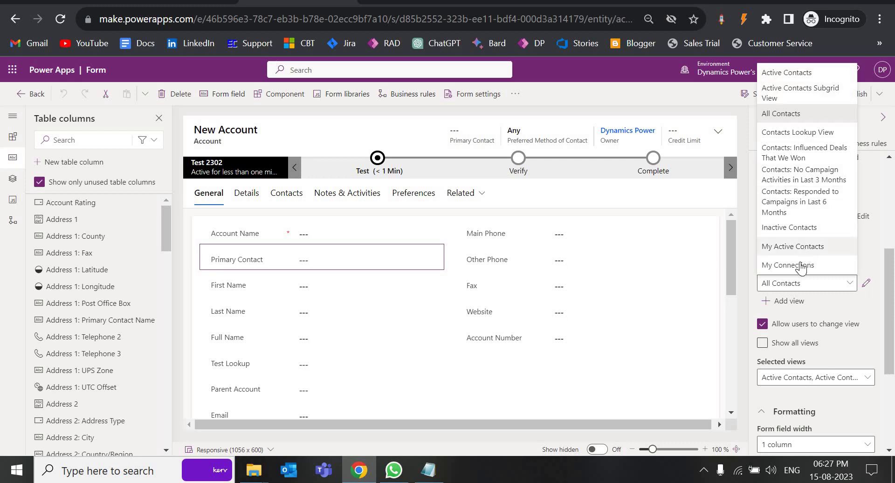
pyautogui.click(796, 76)
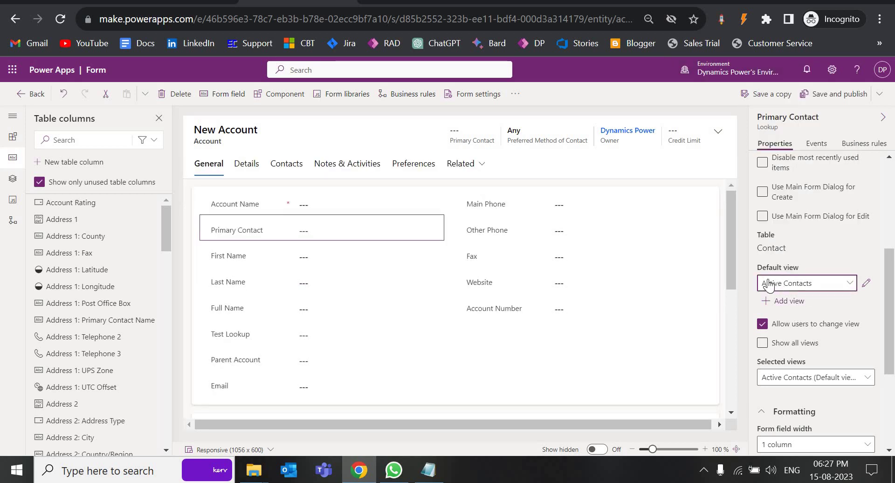
# Step: Disallow users from changing the Primary Contact lookup's view, review its remaining properties, and save and publish the form
pyautogui.scroll(-3, 792, 293)
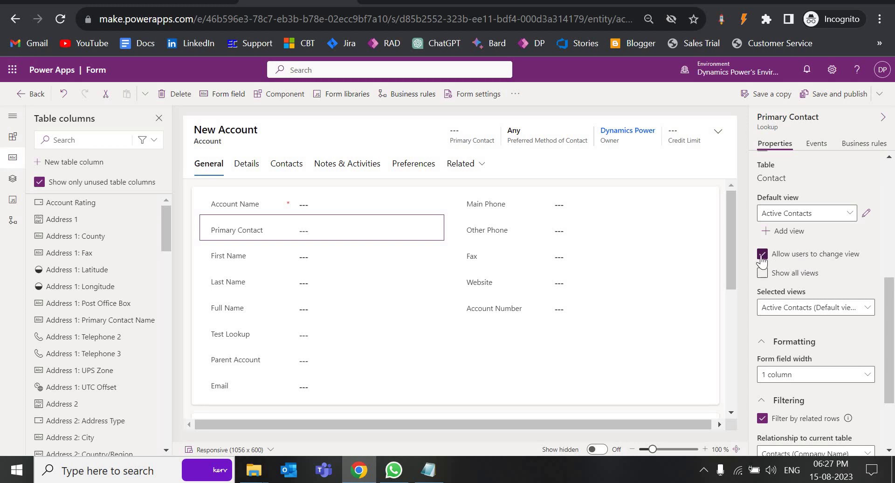
pyautogui.click(780, 257)
pyautogui.scroll(6, 792, 275)
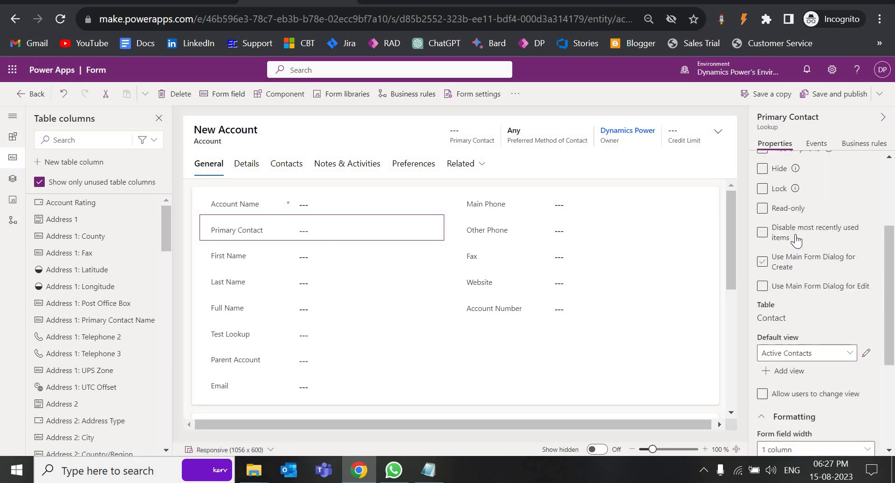
pyautogui.scroll(3, 800, 381)
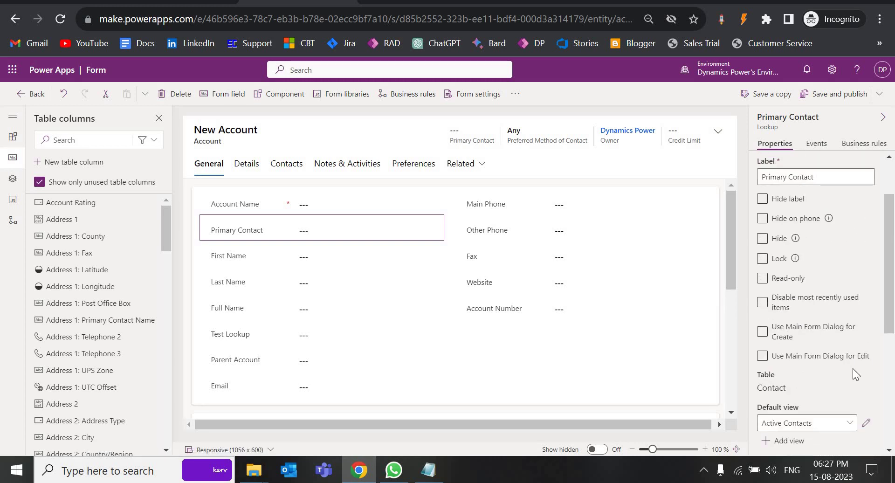
pyautogui.scroll(-3, 839, 312)
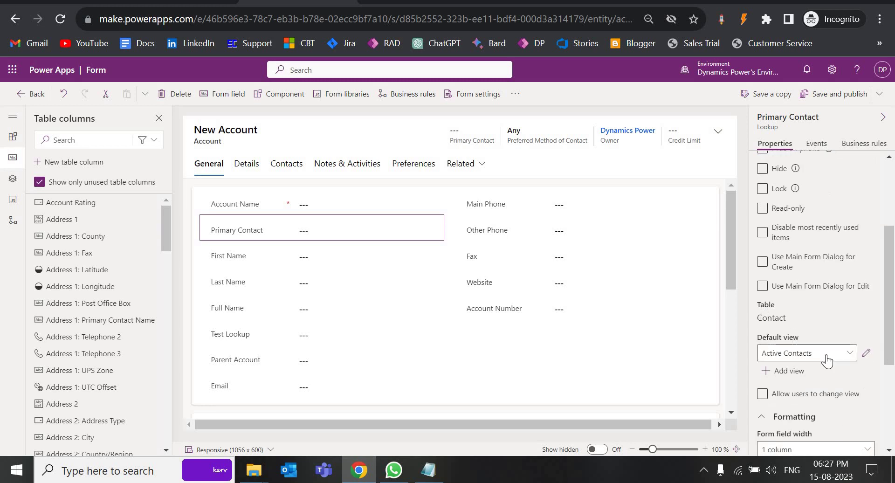
pyautogui.scroll(-6, 827, 359)
pyautogui.scroll(-2, 827, 359)
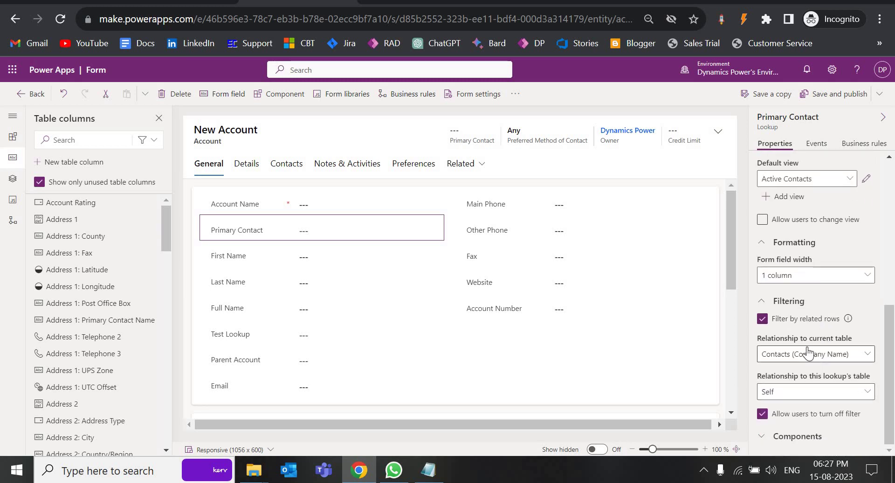
pyautogui.scroll(10, 812, 354)
pyautogui.click(823, 97)
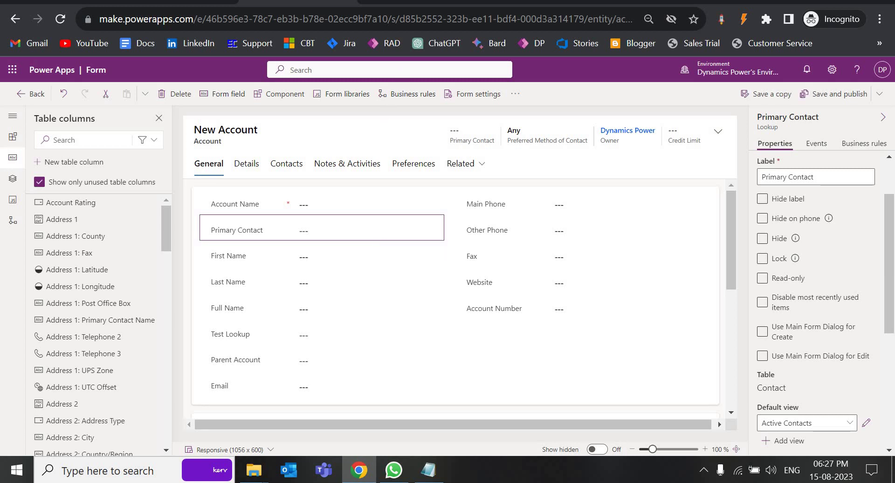
# Step: Switch to the New Account form in August App and check its Primary Contact lookup, renewing the expired sign-in
pyautogui.click(532, 2)
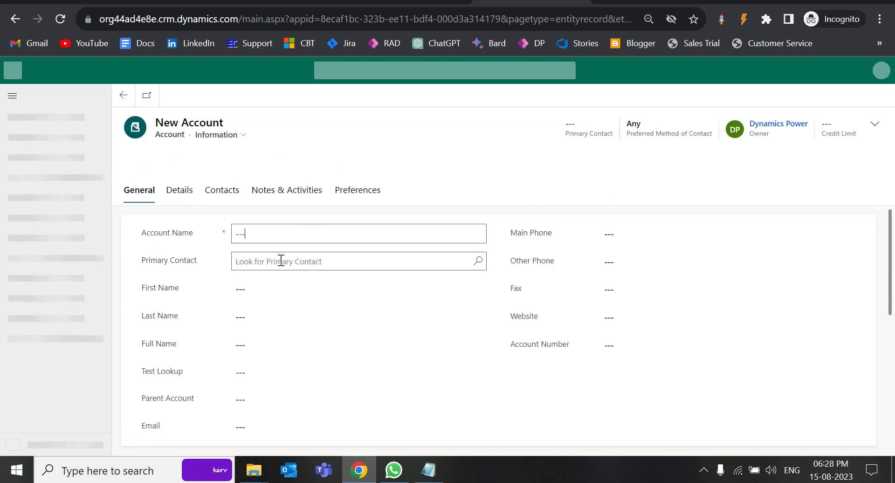
pyautogui.click(277, 263)
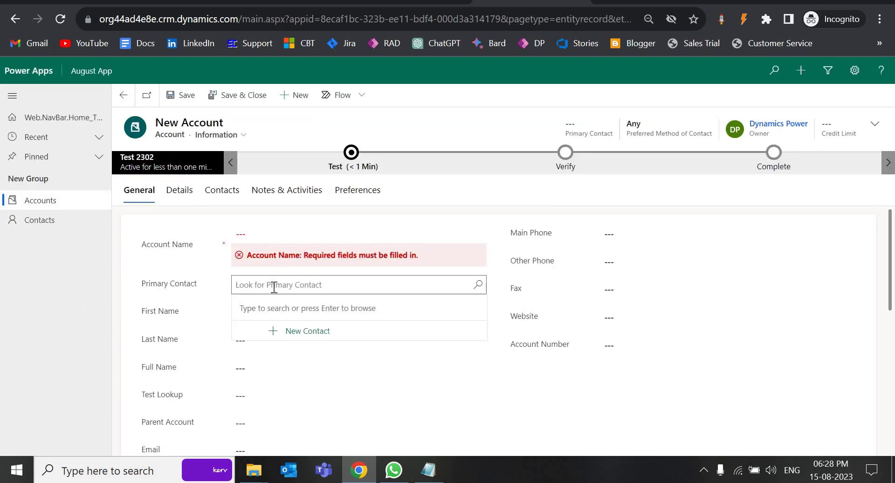
pyautogui.click(274, 285)
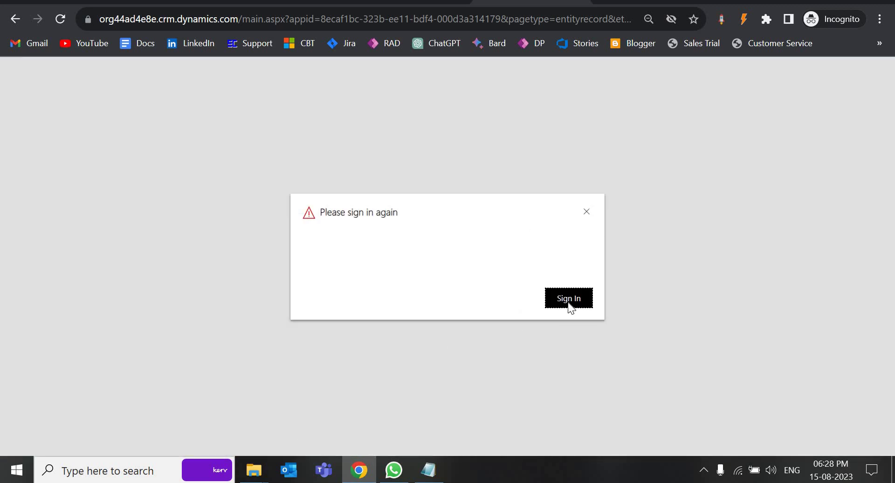
pyautogui.click(568, 301)
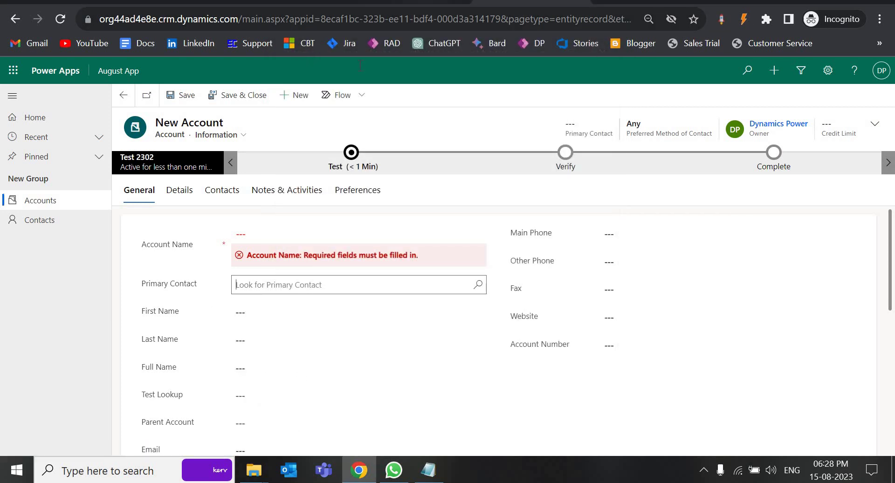
# Step: Switch back to the Account form editor and review the default views available for the Primary Contact lookup
pyautogui.click(322, 1)
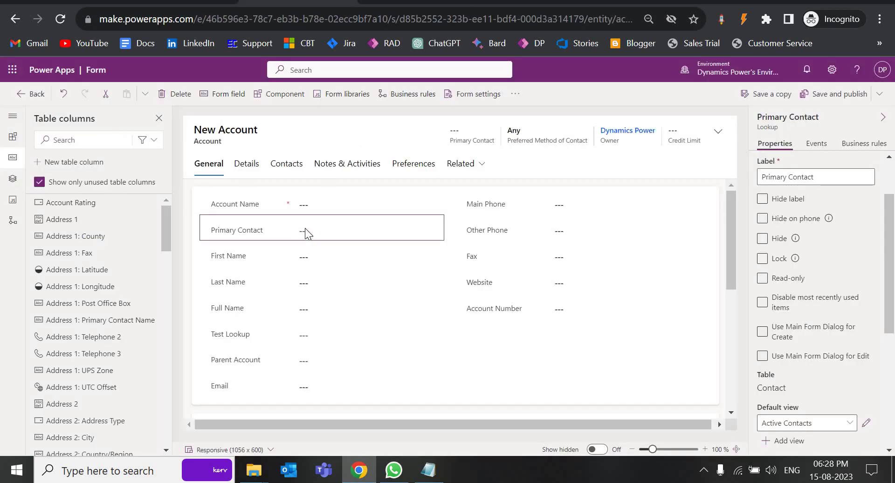
pyautogui.scroll(-5, 801, 359)
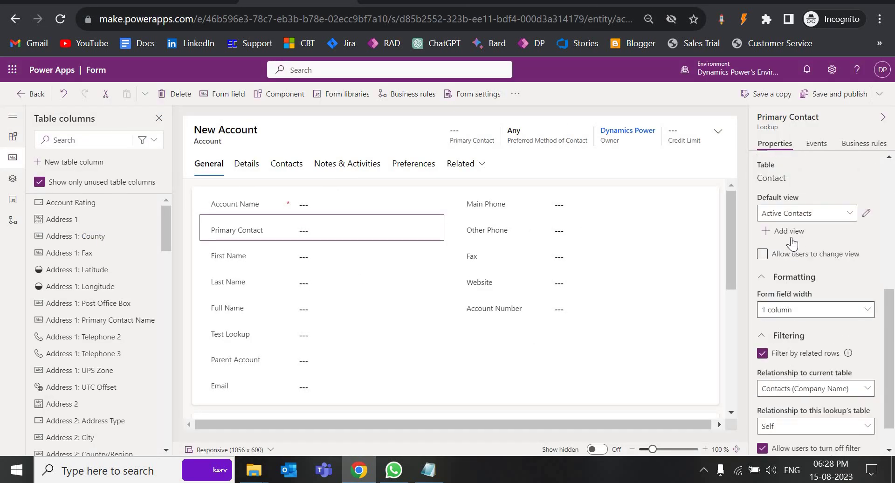
pyautogui.click(846, 213)
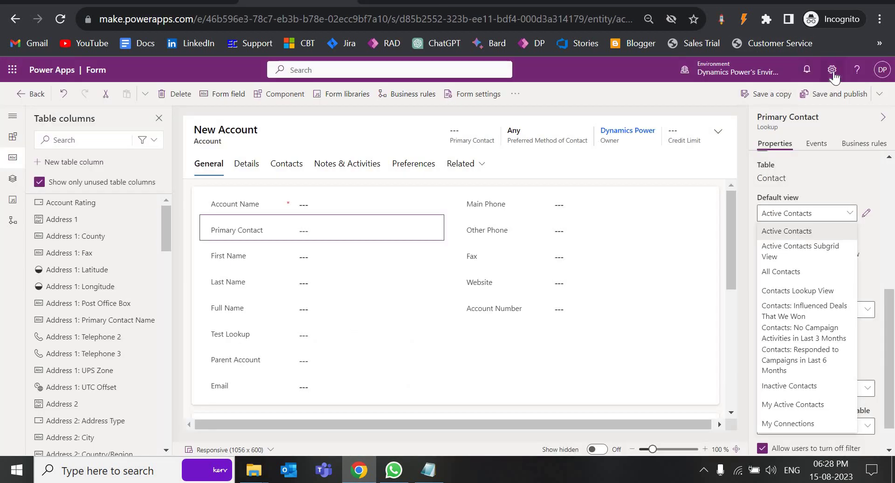
pyautogui.click(783, 135)
# Step: Go to the Dynamics 365 advanced settings and open August Solution from the solutions list in the classic editor
pyautogui.click(831, 70)
pyautogui.click(762, 163)
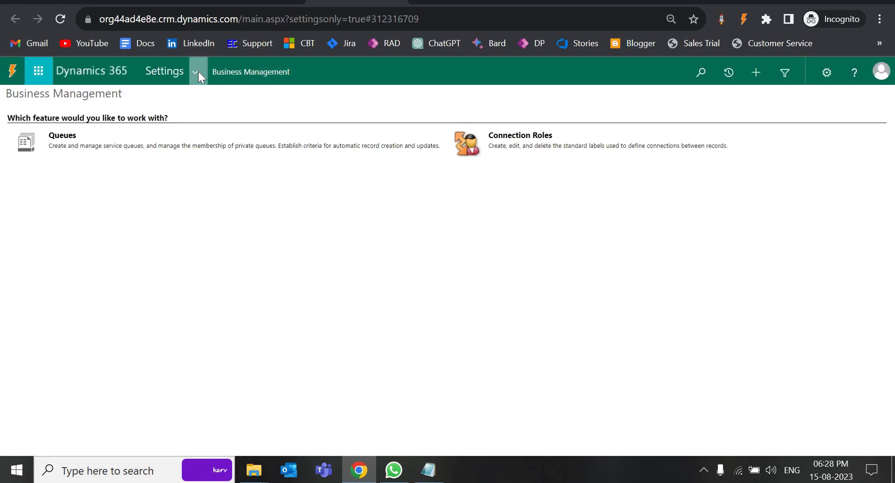
pyautogui.click(195, 73)
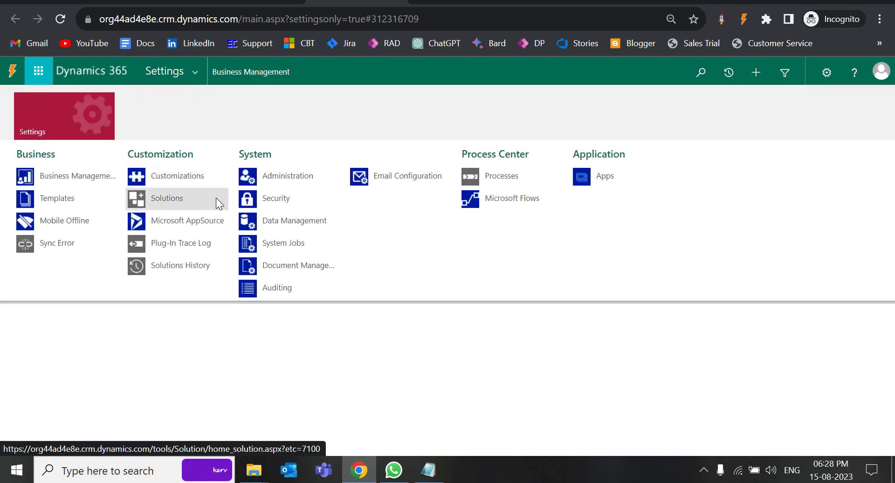
pyautogui.click(169, 198)
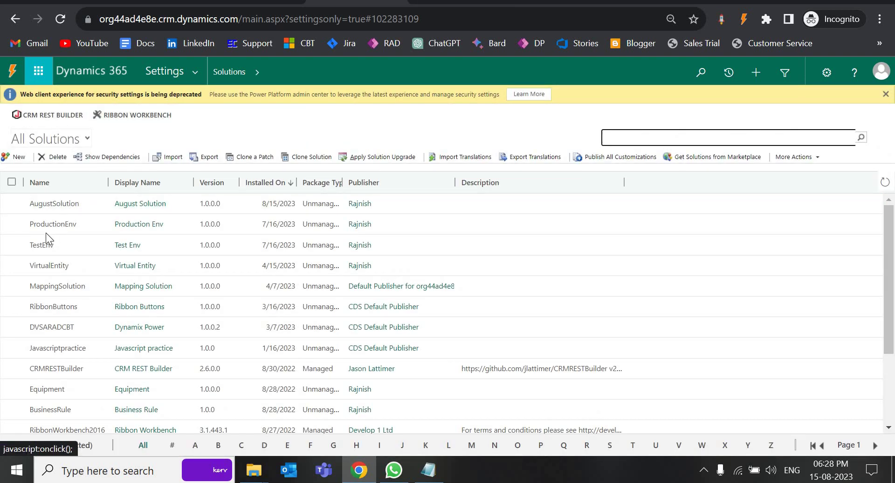
pyautogui.doubleClick(57, 206)
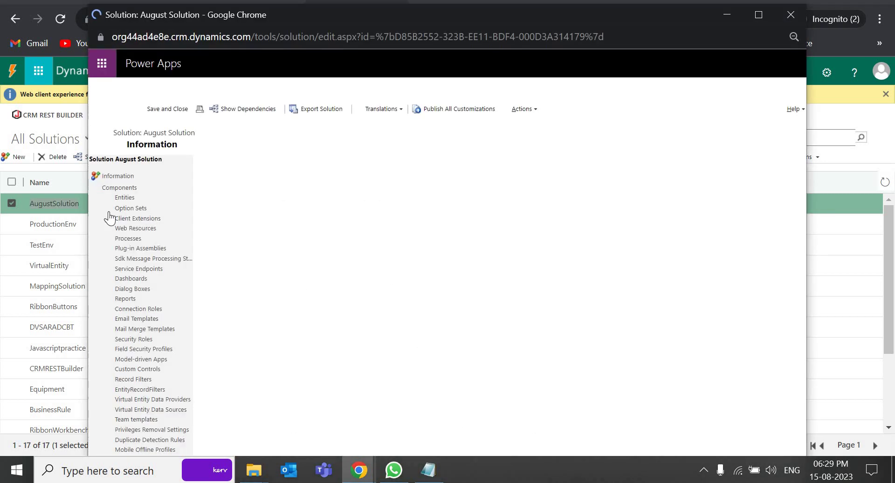
# Step: Create a new view named Test for the Account entity in August Solution
pyautogui.click(100, 197)
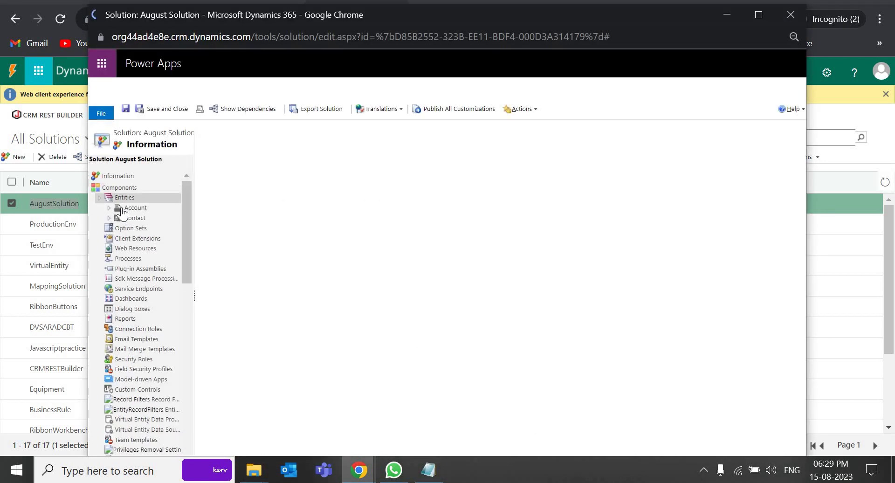
pyautogui.click(111, 208)
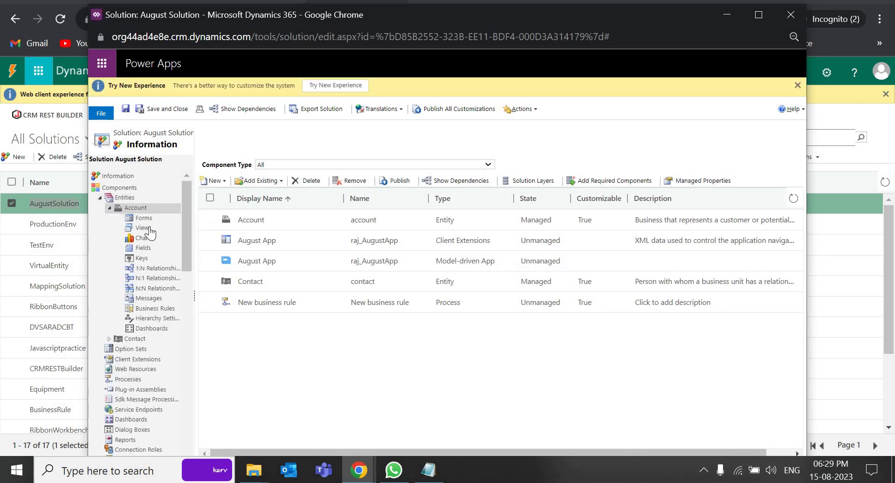
pyautogui.click(150, 228)
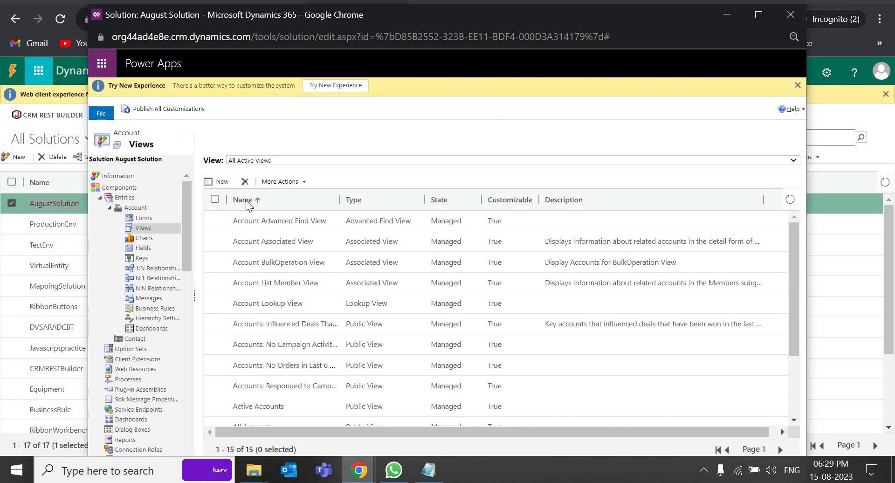
pyautogui.click(222, 182)
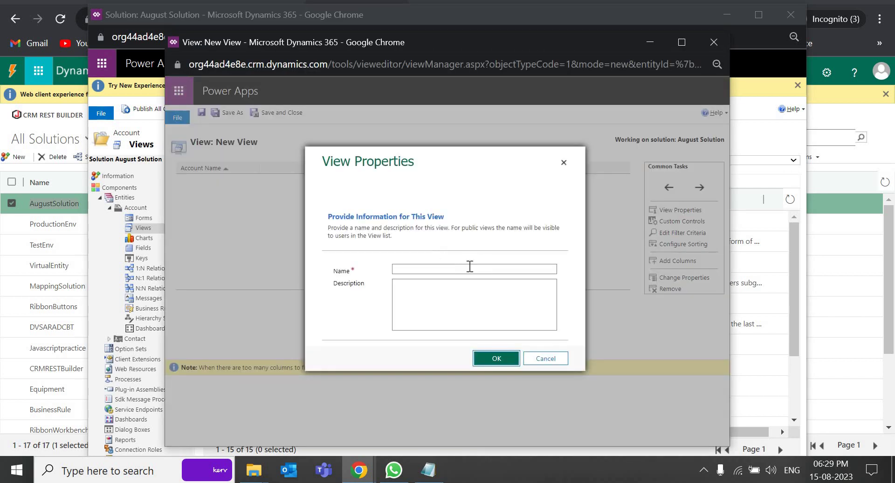
pyautogui.click(461, 269)
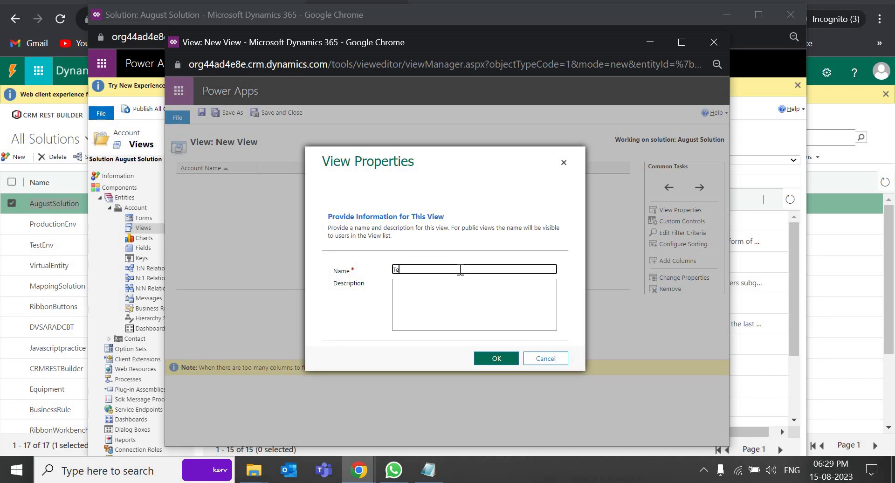
pyautogui.write('Test')
pyautogui.click(498, 359)
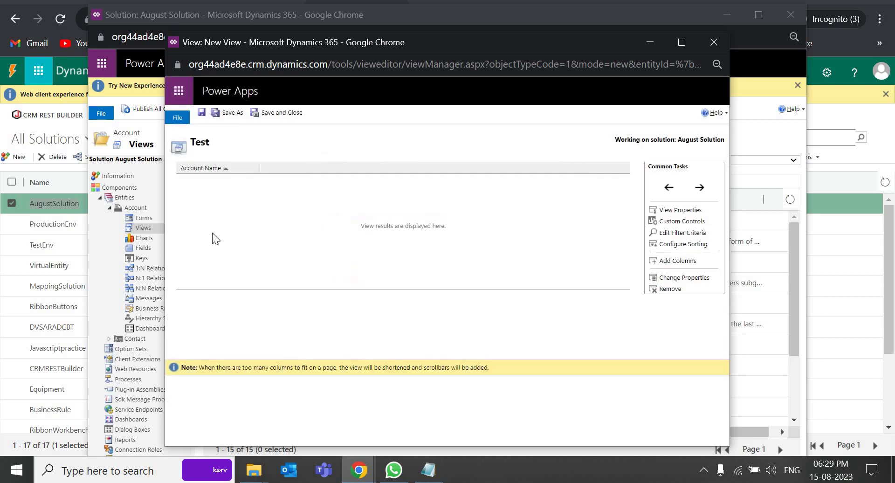
# Step: Open the Test view's filter criteria and add a condition on Account Name with the Equals operator
pyautogui.click(190, 171)
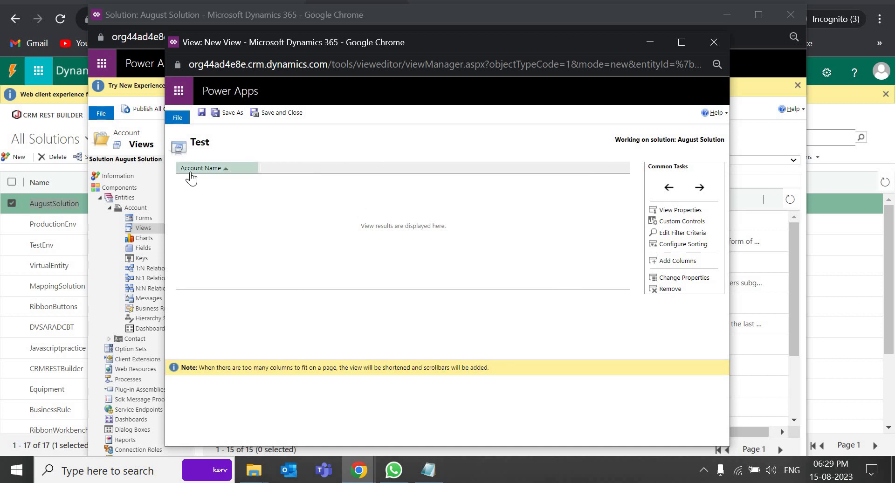
pyautogui.click(683, 233)
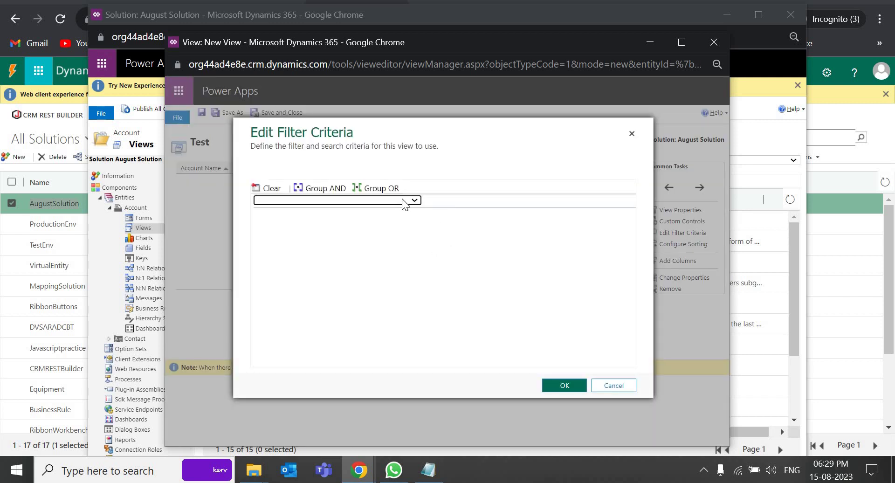
pyautogui.click(403, 201)
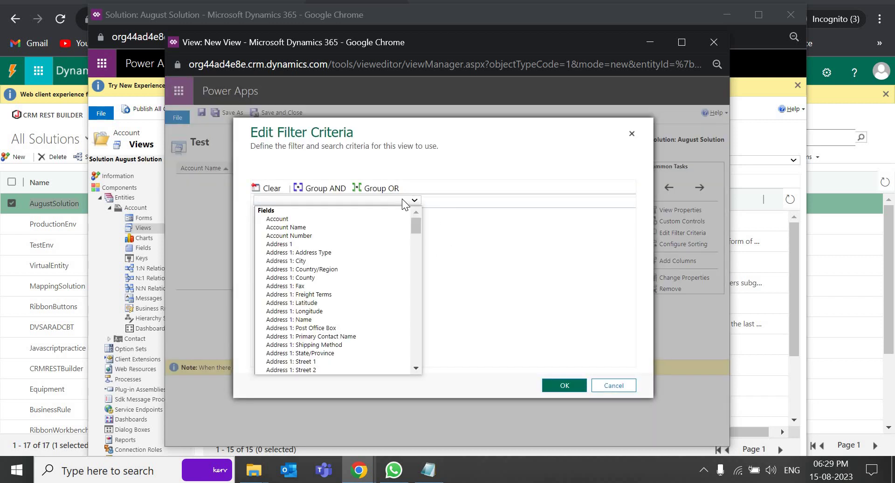
pyautogui.click(301, 227)
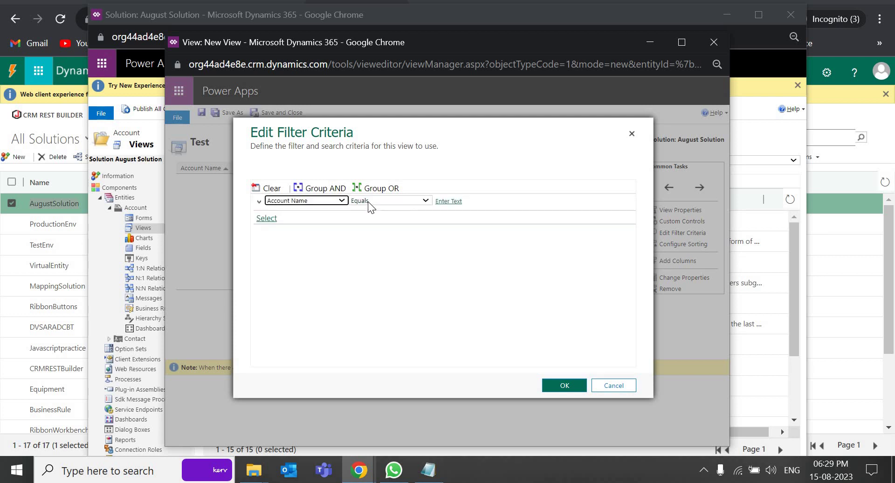
pyautogui.click(368, 201)
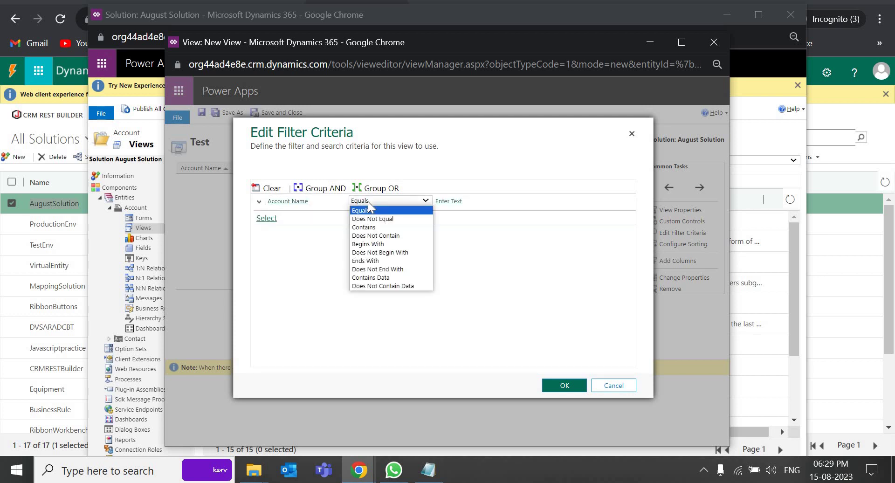
pyautogui.click(451, 201)
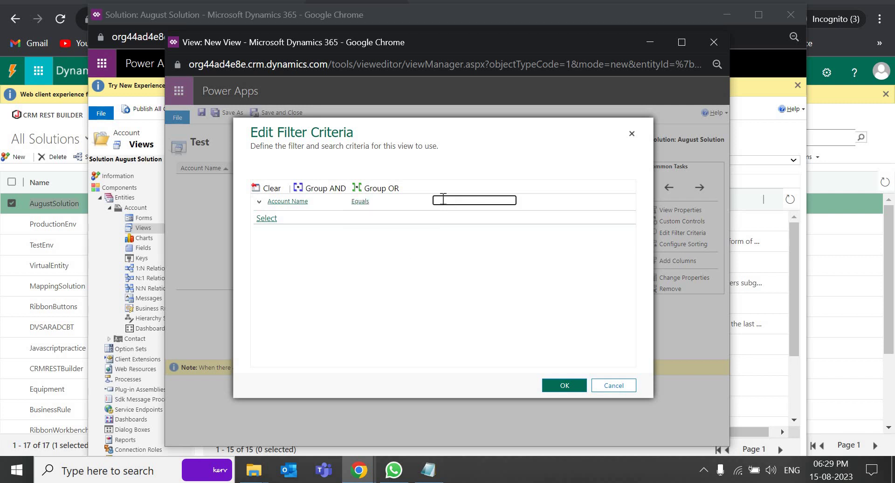
# Step: Change the field of the Test view's filter condition to Created By
pyautogui.click(298, 202)
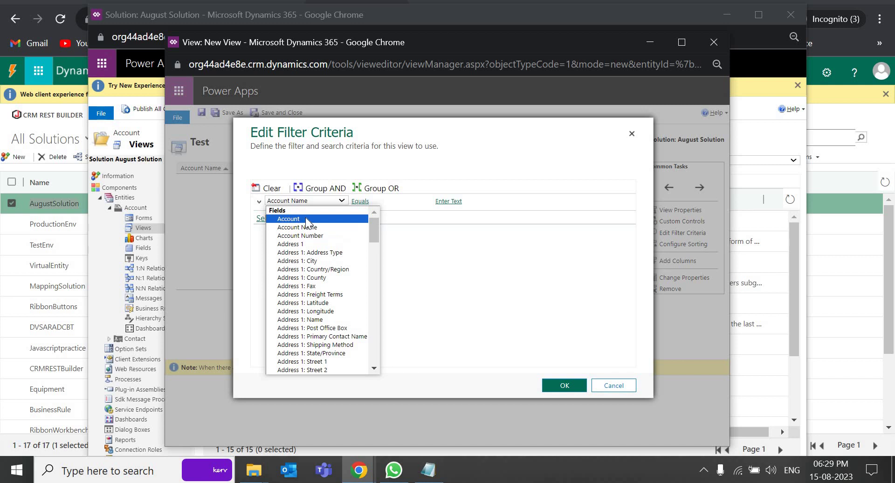
pyautogui.click(305, 219)
pyautogui.click(448, 201)
pyautogui.click(330, 201)
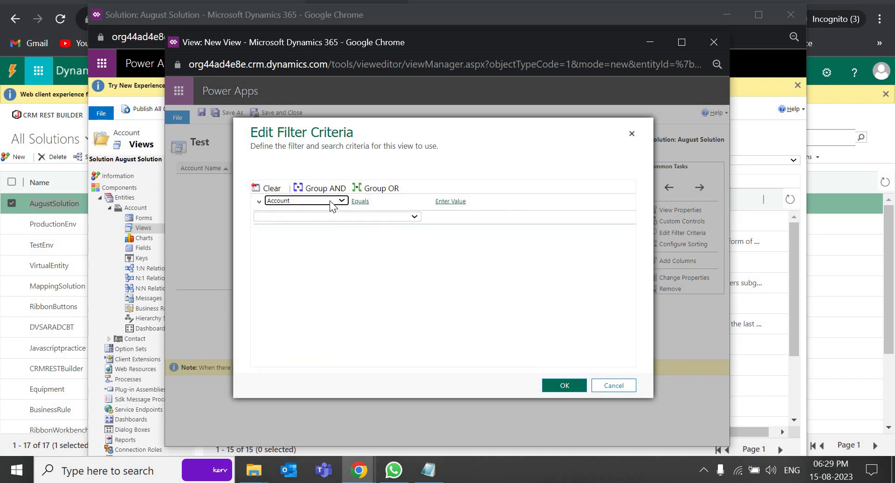
pyautogui.scroll(-5, 313, 303)
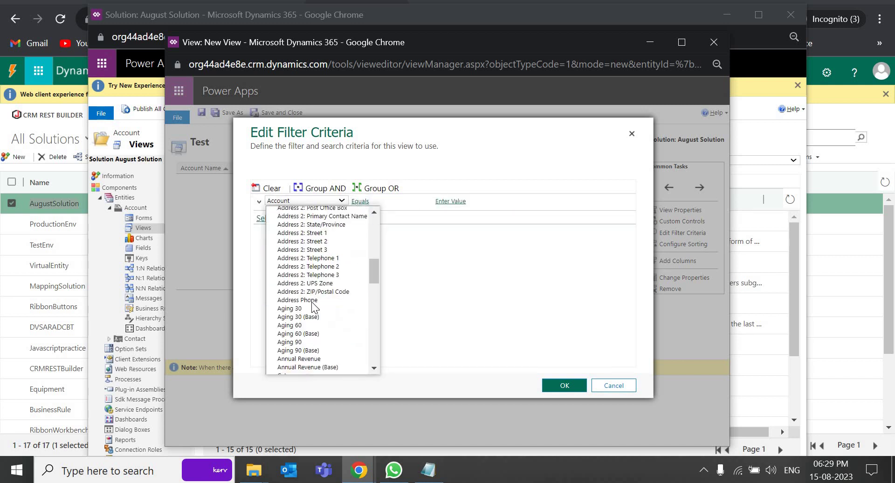
pyautogui.scroll(-7, 313, 303)
pyautogui.press('c')
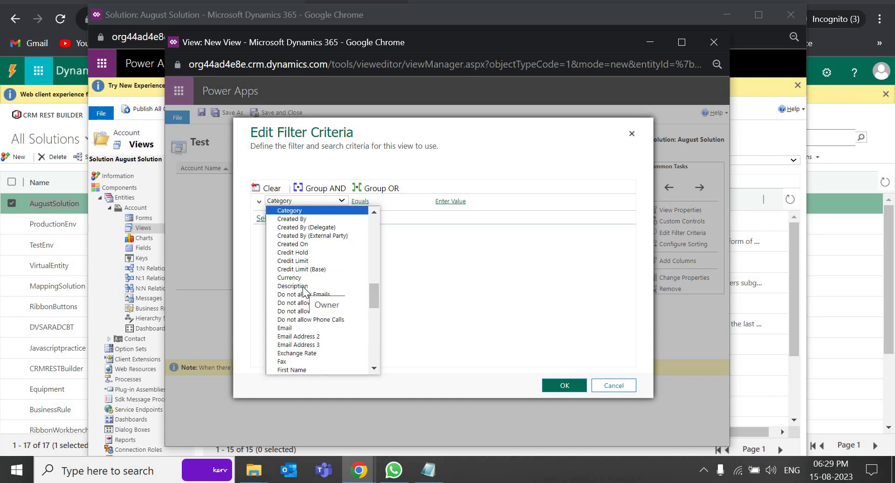
pyautogui.press('Down')
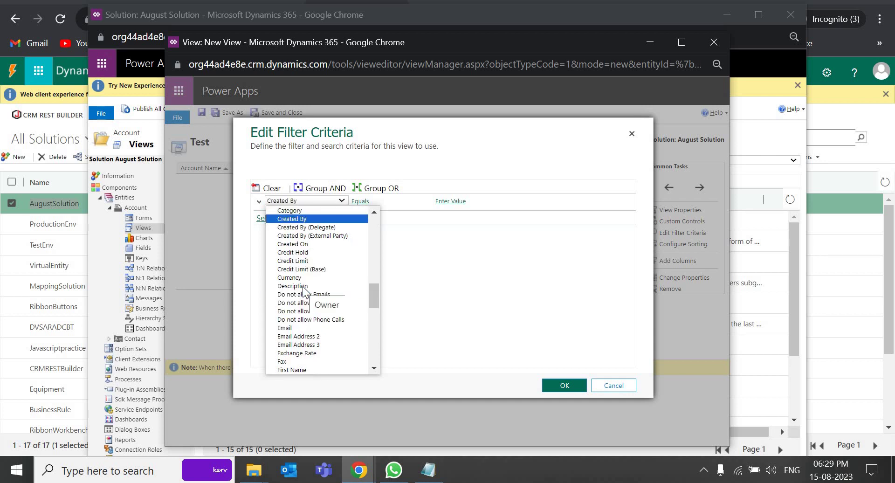
pyautogui.press('Return')
pyautogui.click(375, 204)
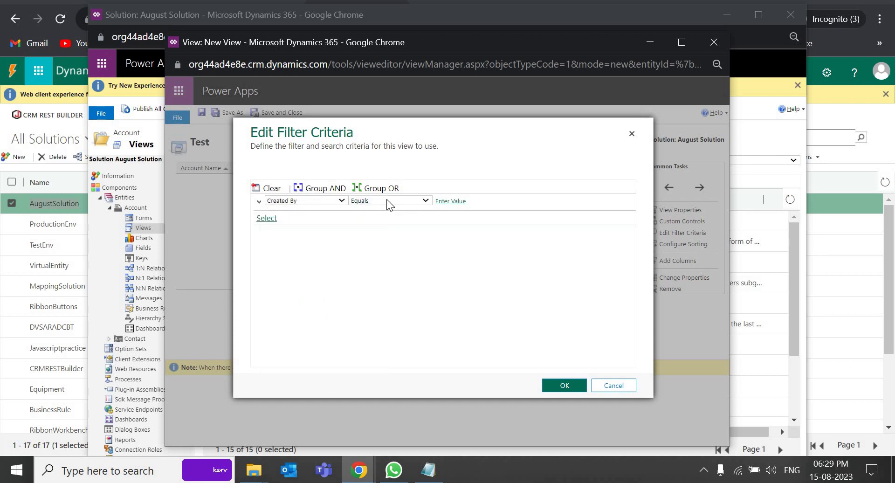
pyautogui.click(388, 199)
pyautogui.click(451, 201)
pyautogui.click(451, 200)
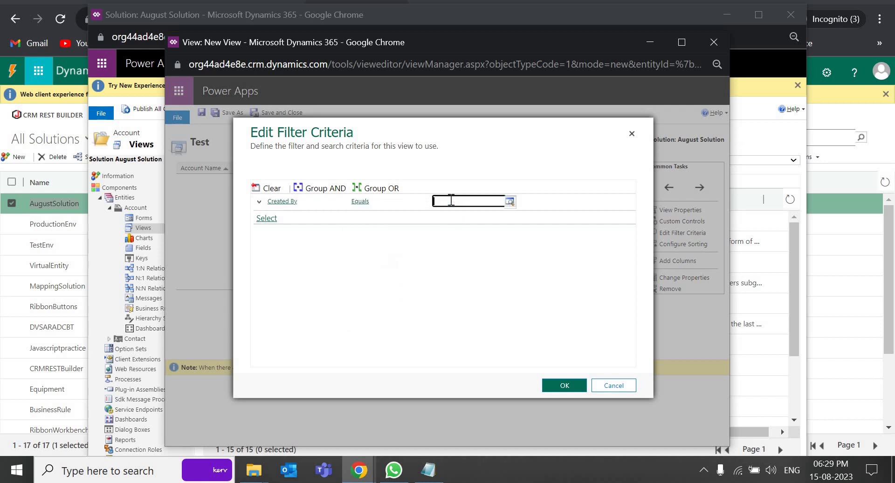
pyautogui.click(508, 202)
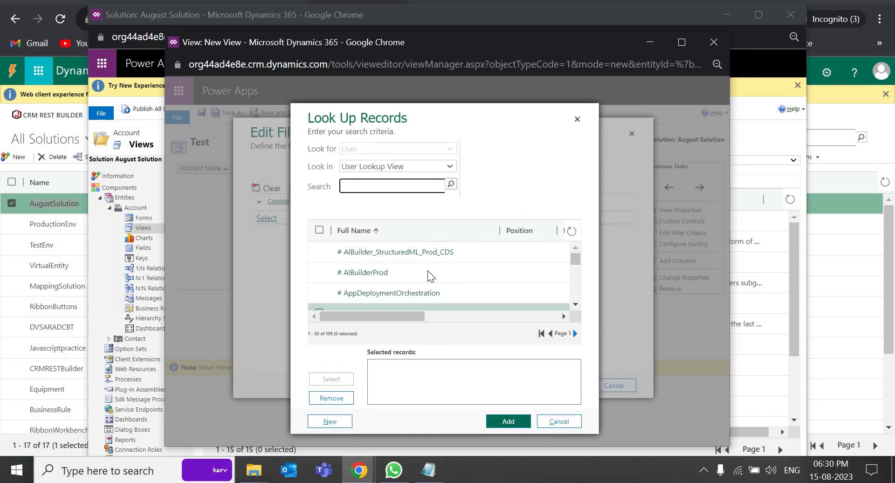
pyautogui.scroll(-3, 406, 275)
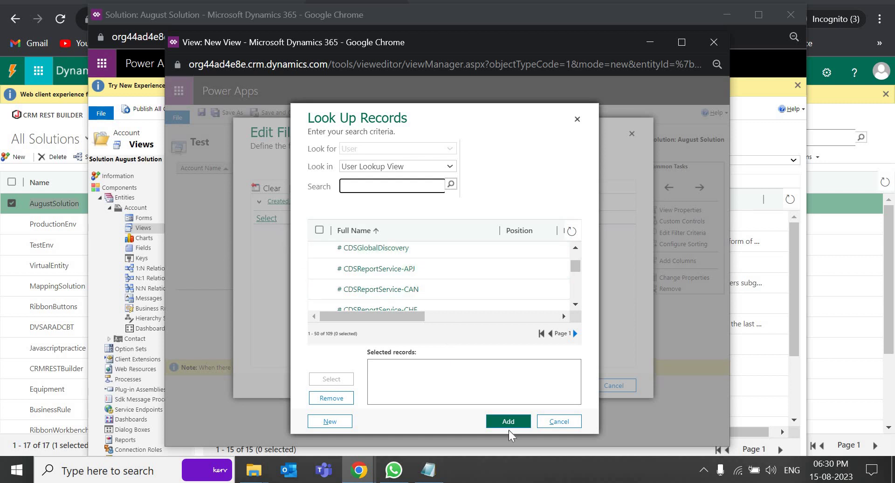
pyautogui.click(559, 421)
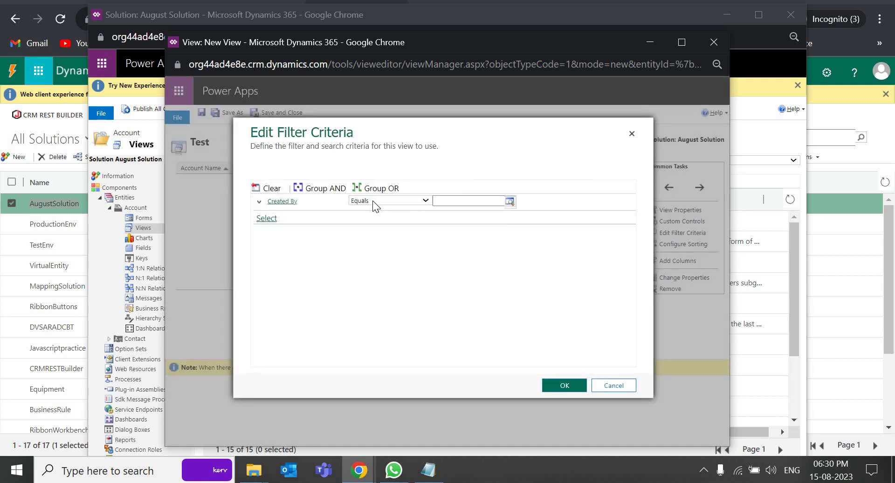
# Step: Set the Created By condition's operator to Equals Current User and apply the filter criteria to the Test view
pyautogui.click(373, 200)
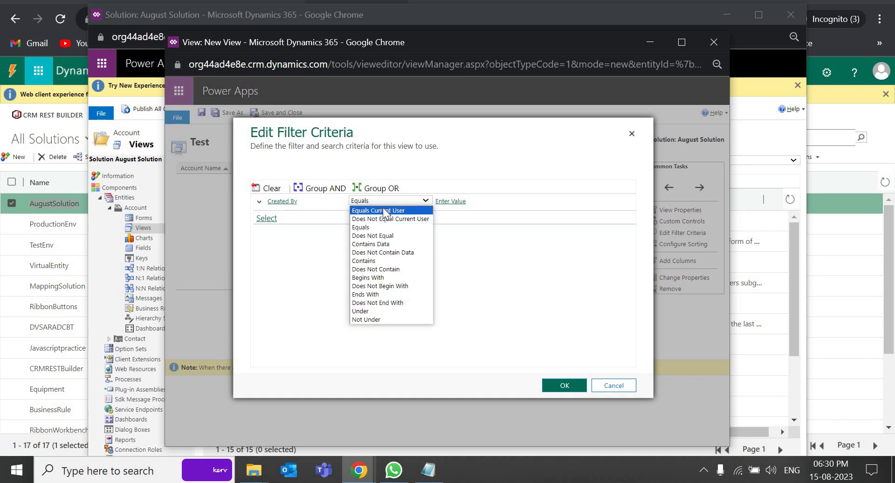
pyautogui.click(384, 211)
pyautogui.click(565, 387)
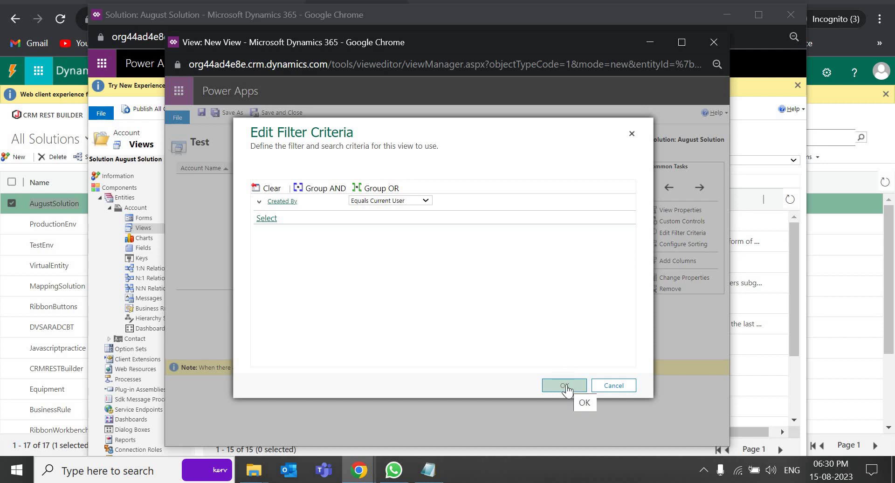
# Step: Confirm the filter criteria and save the Test view
pyautogui.click(565, 386)
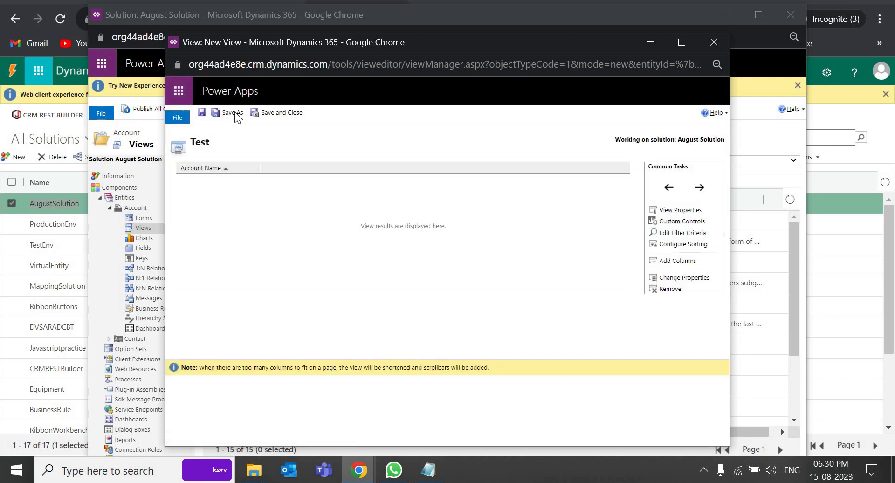
pyautogui.click(202, 114)
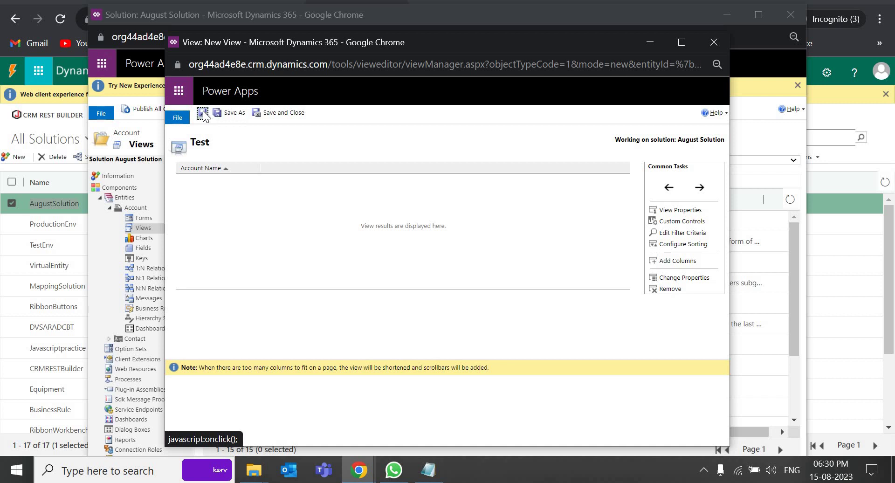
pyautogui.click(289, 117)
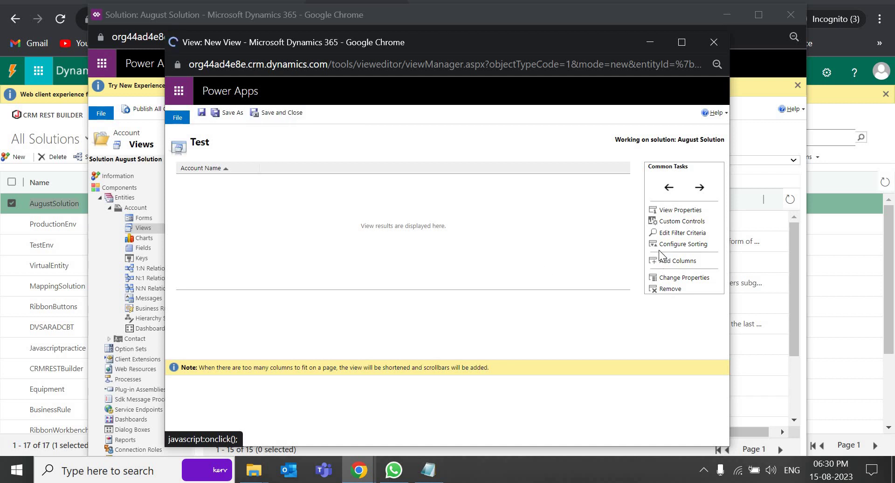
# Step: Reopen the Test view's filter criteria and add a second condition on Account Name
pyautogui.click(676, 233)
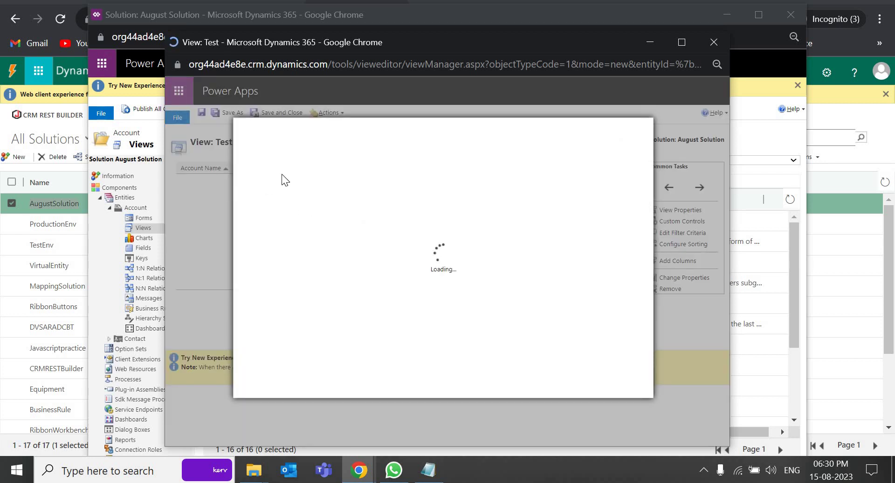
pyautogui.click(278, 216)
pyautogui.click(279, 216)
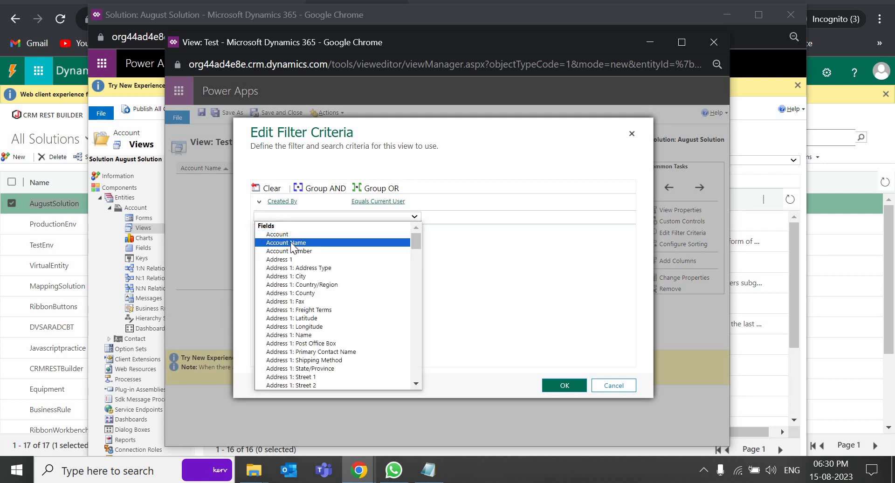
pyautogui.click(290, 243)
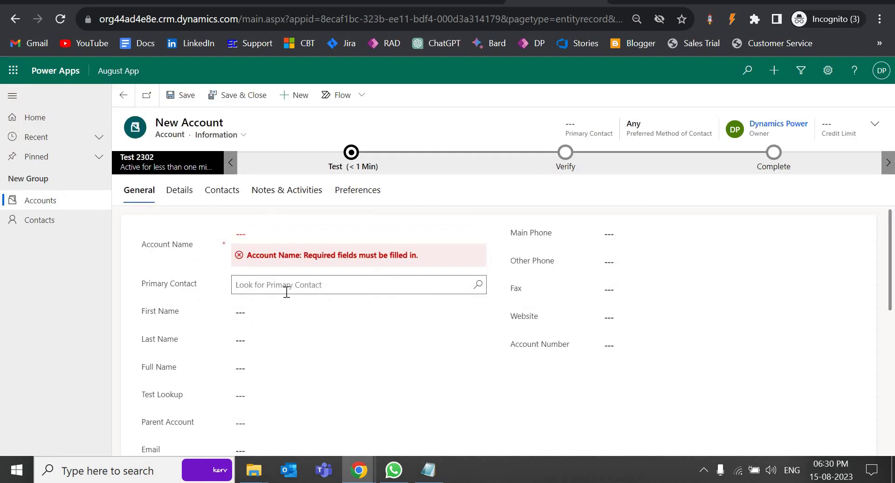
# Step: Check the Account Name and Primary Contact fields on the New Account form, and return to the filter criteria
pyautogui.click(270, 235)
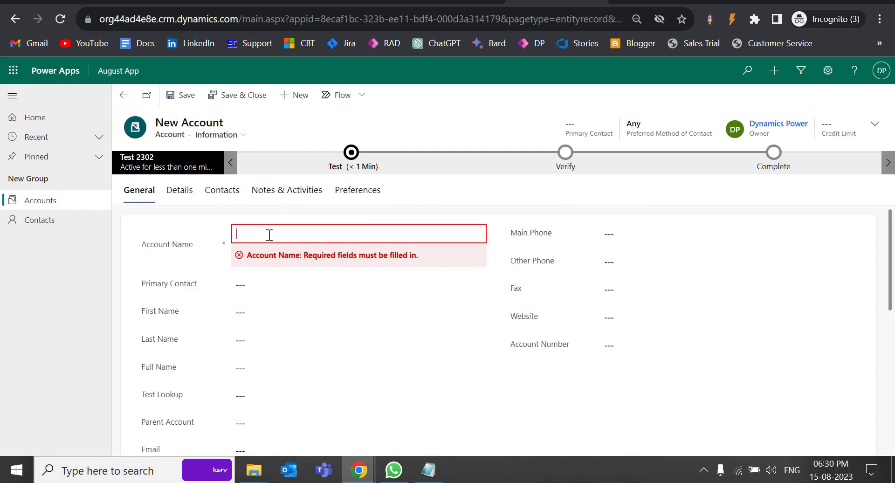
pyautogui.click(264, 287)
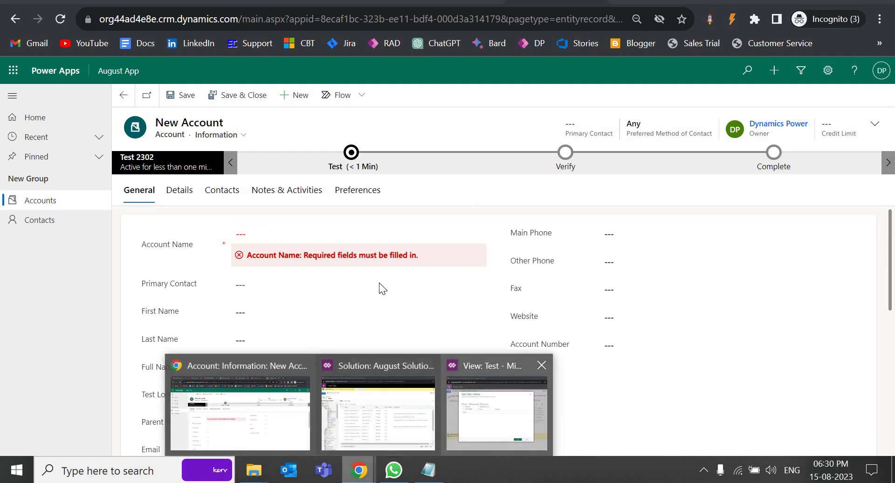
pyautogui.hotkey('alt', 'Tab')
# Step: Set the Account Name condition of the Test view to Contains with the value Dynamix
pyautogui.click(447, 215)
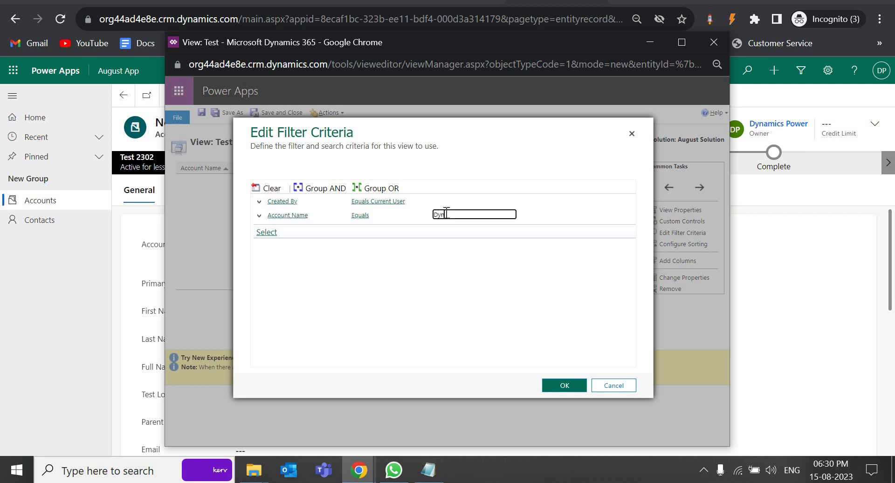
pyautogui.write('Dyna')
pyautogui.click(383, 214)
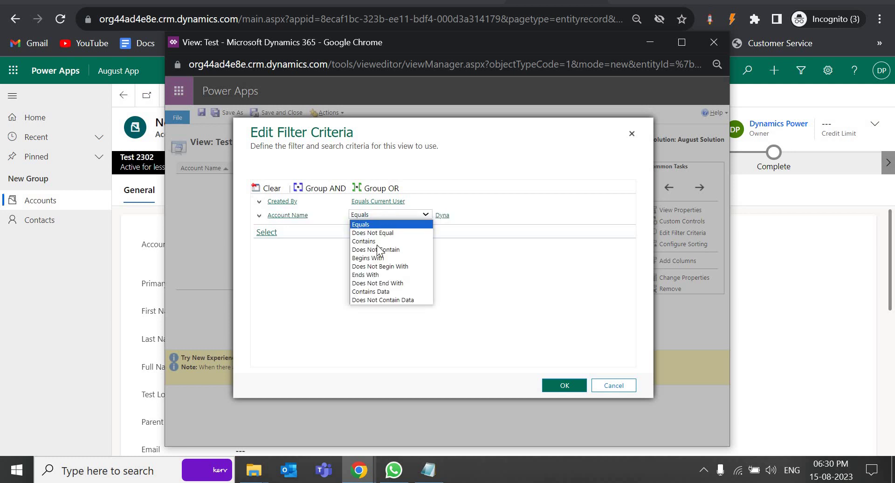
pyautogui.click(379, 224)
pyautogui.click(396, 215)
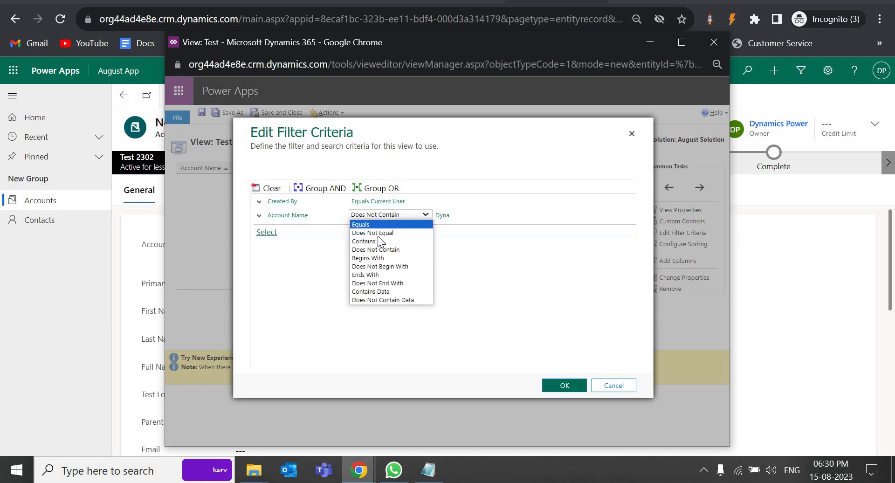
pyautogui.click(410, 241)
pyautogui.click(463, 214)
pyautogui.write('m')
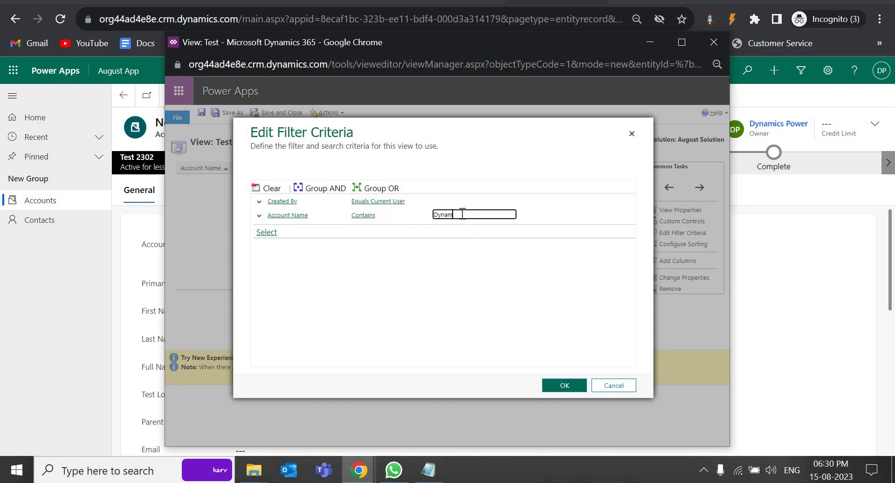
pyautogui.write('ix')
# Step: Delete the Created By condition from the Test view's filter, and save and close the view
pyautogui.click(260, 202)
pyautogui.click(281, 241)
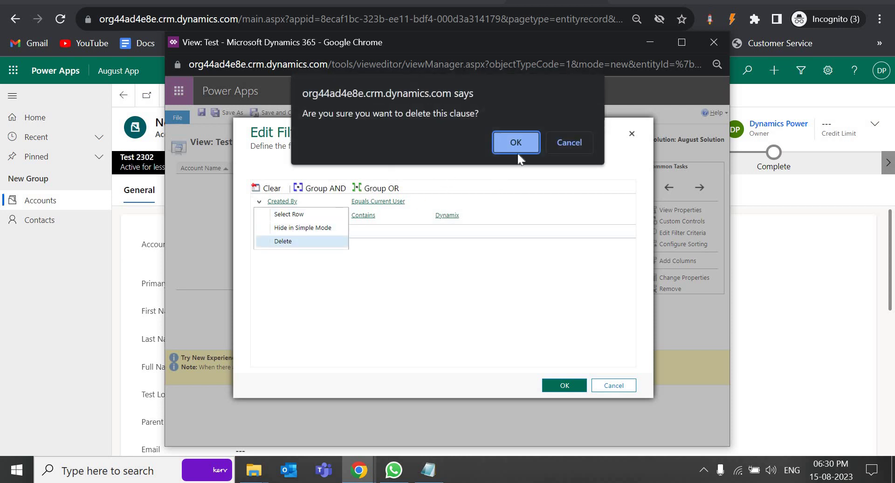
pyautogui.click(523, 140)
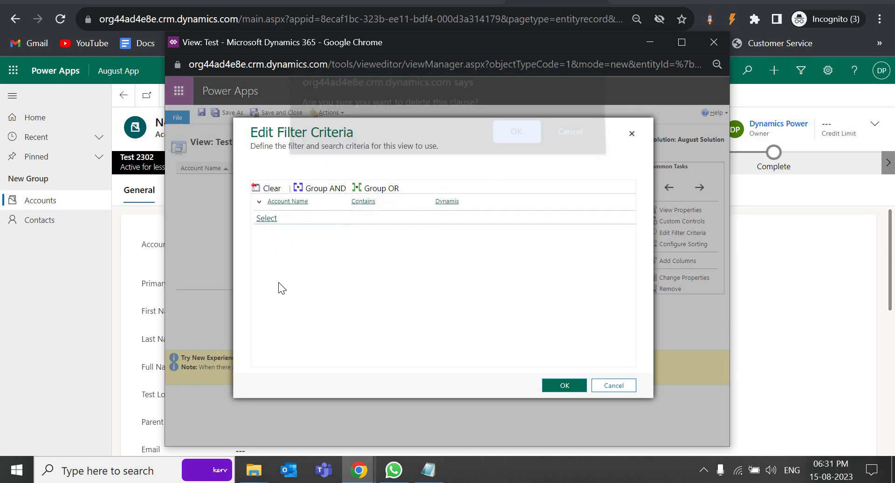
pyautogui.click(560, 385)
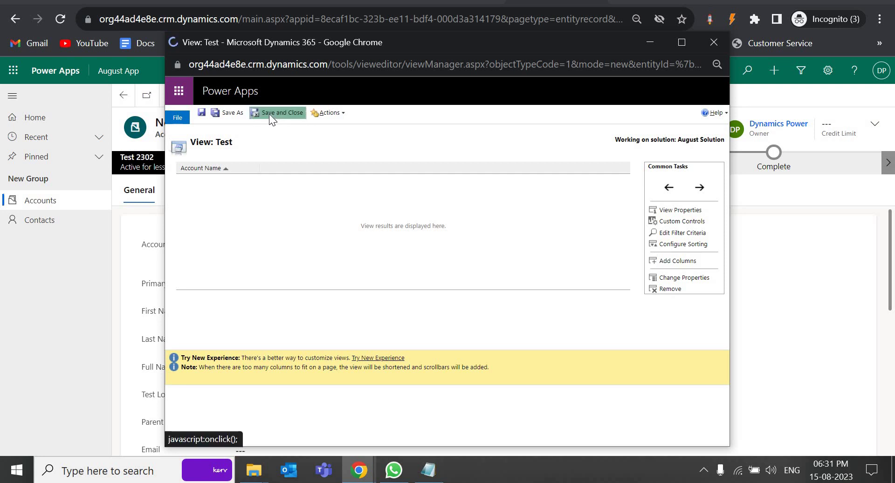
pyautogui.click(270, 113)
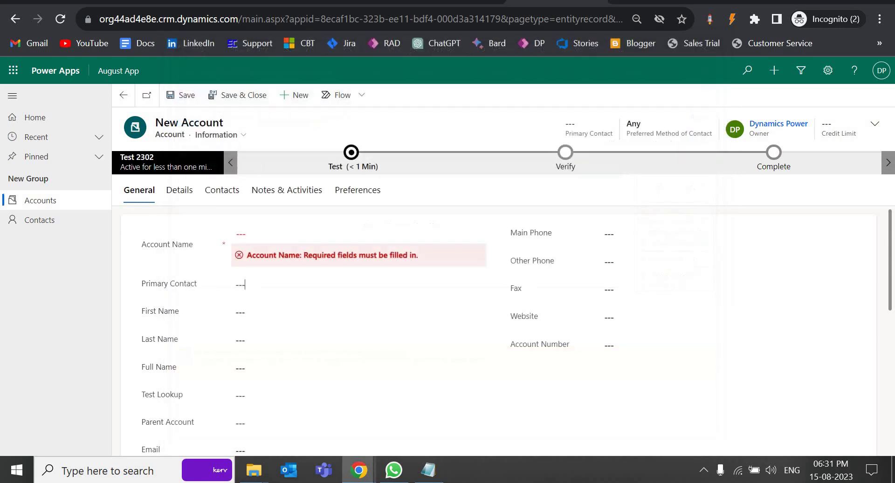
# Step: Reload the Account Information form in the form editor and list the default views offered for the Primary Contact lookup
pyautogui.click(76, 3)
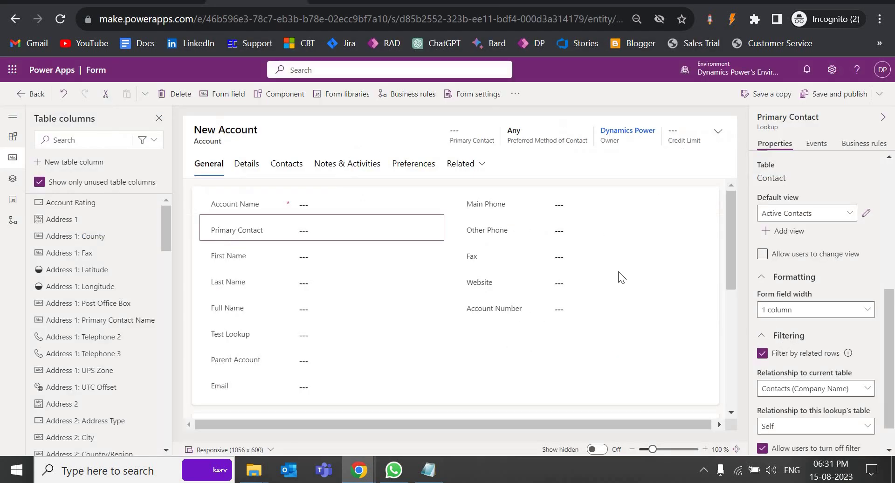
pyautogui.click(76, 41)
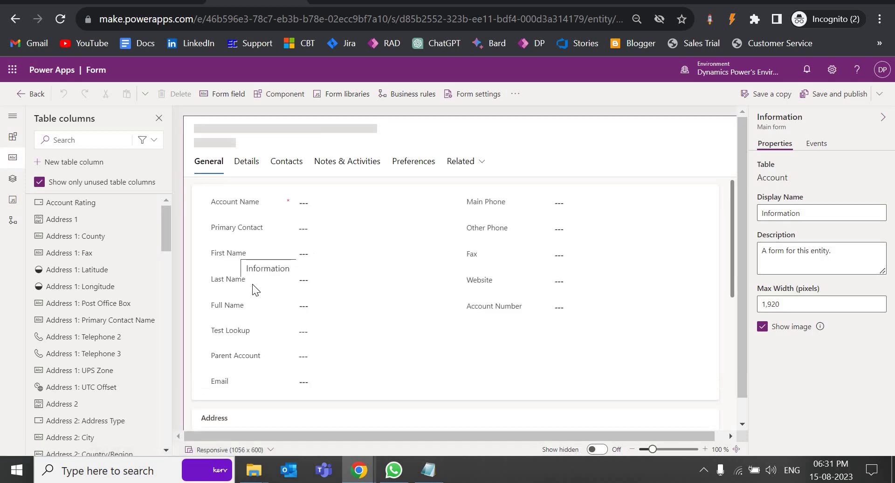
pyautogui.click(246, 264)
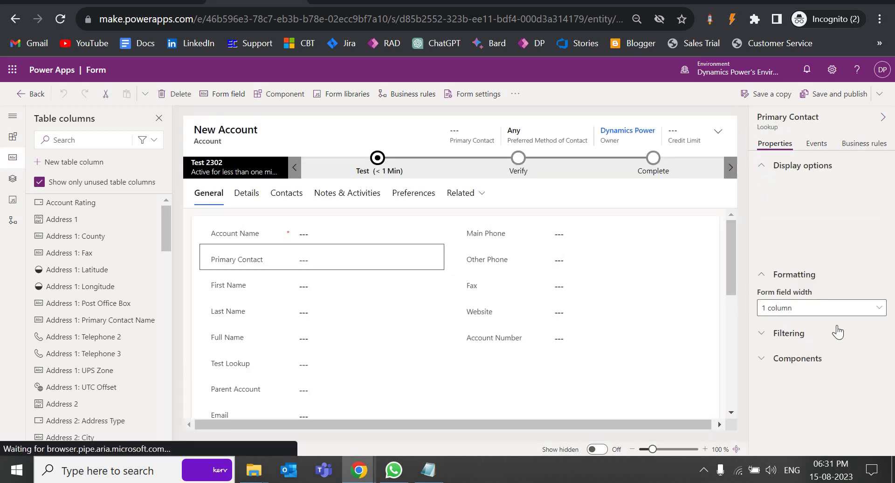
pyautogui.click(762, 334)
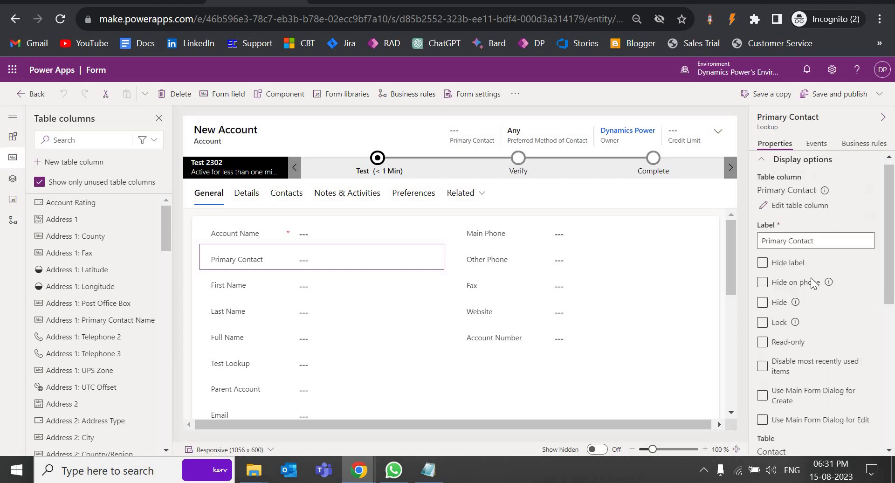
pyautogui.scroll(-3, 813, 262)
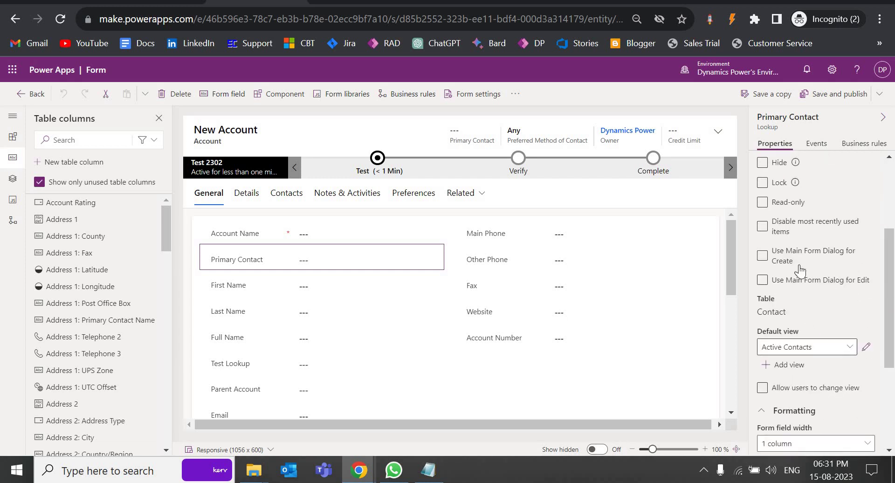
pyautogui.click(802, 347)
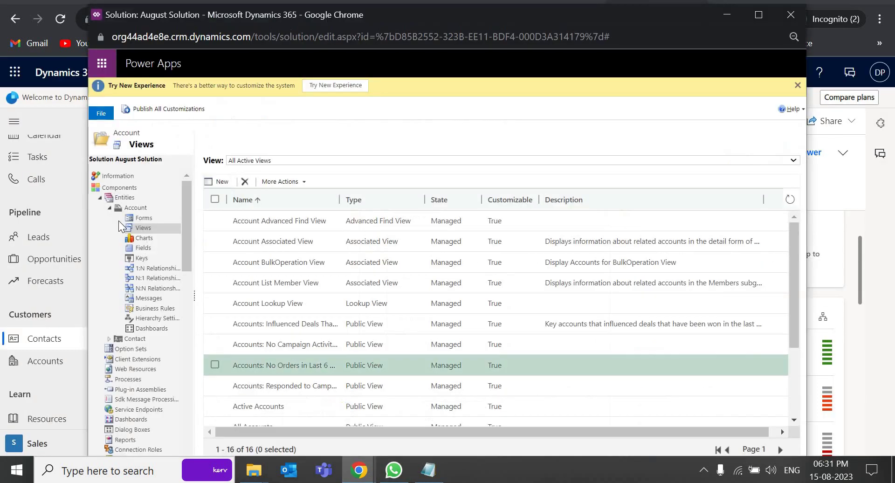
# Step: Publish the Account entity from August Solution and minimize the solution window
pyautogui.click(128, 210)
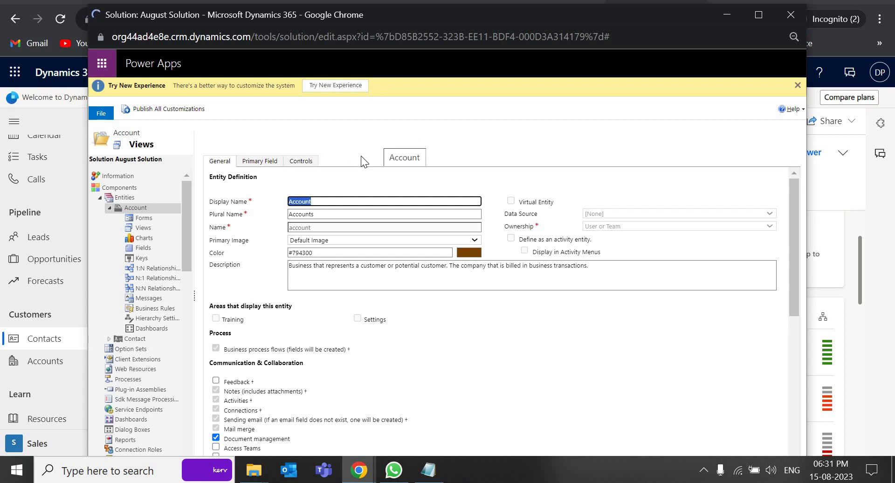
pyautogui.click(310, 111)
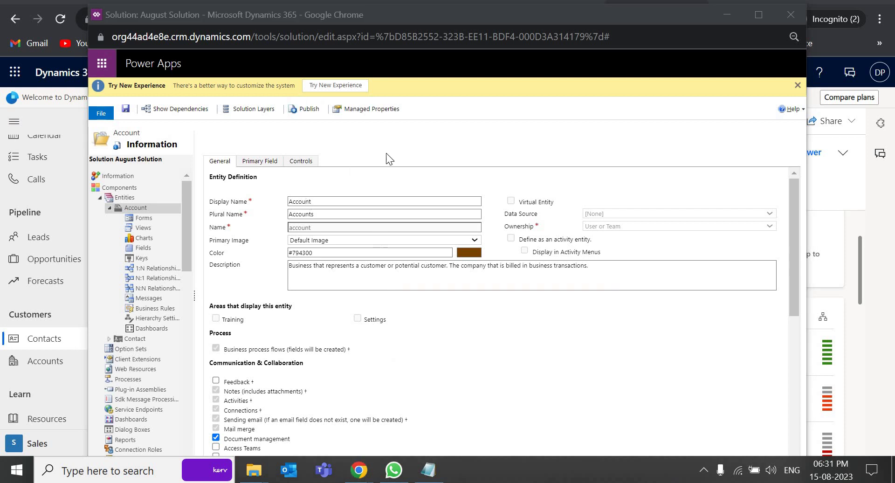
pyautogui.click(726, 15)
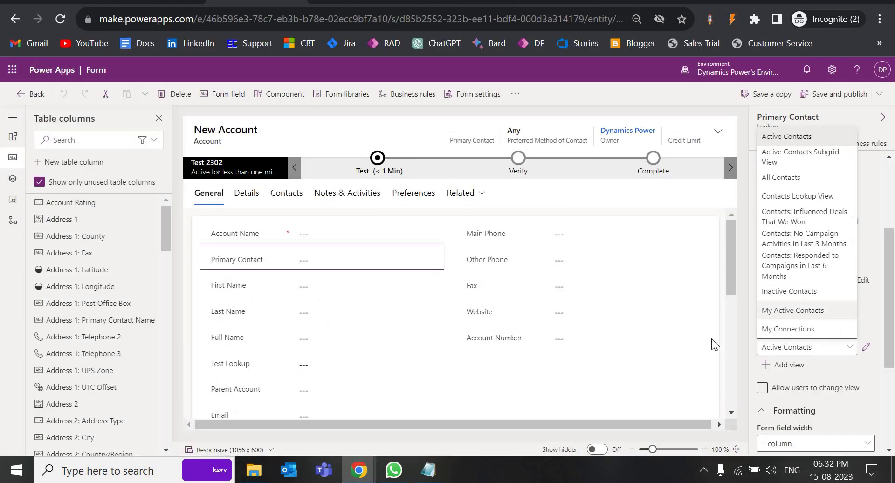
# Step: Refresh the form editor and check the Primary Contact lookup's default view choices for the Test view
pyautogui.click(60, 19)
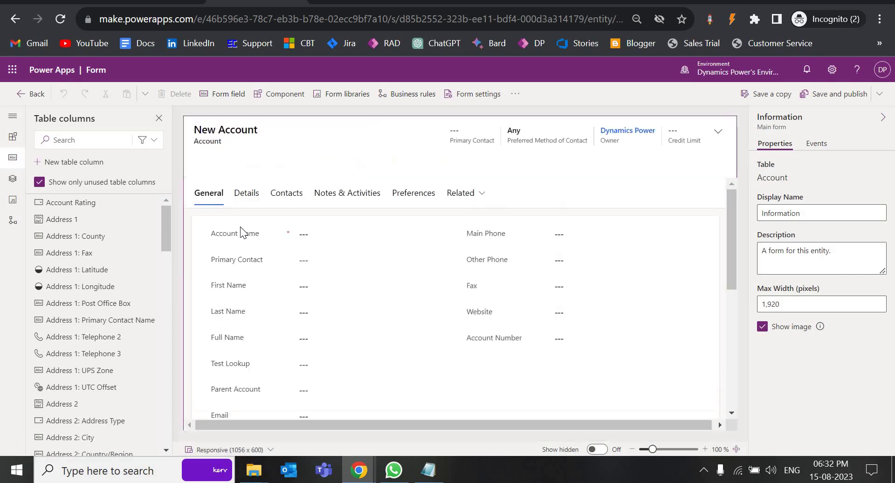
pyautogui.click(692, 284)
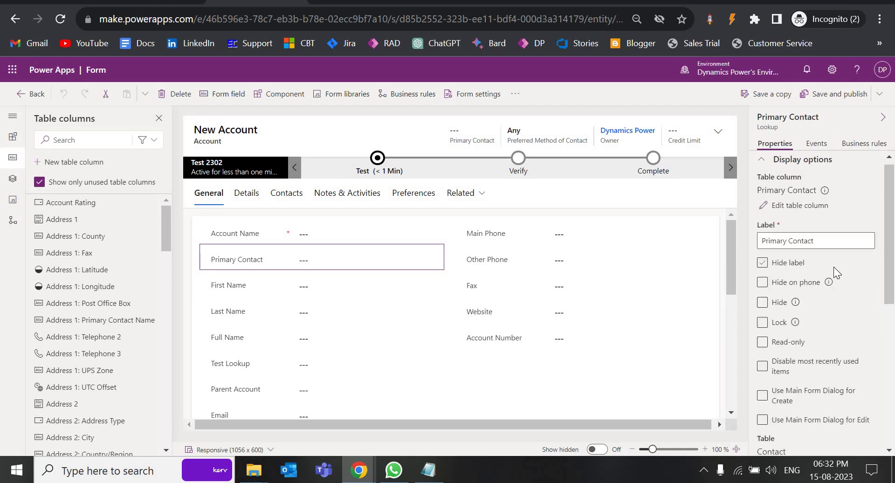
pyautogui.scroll(-5, 813, 337)
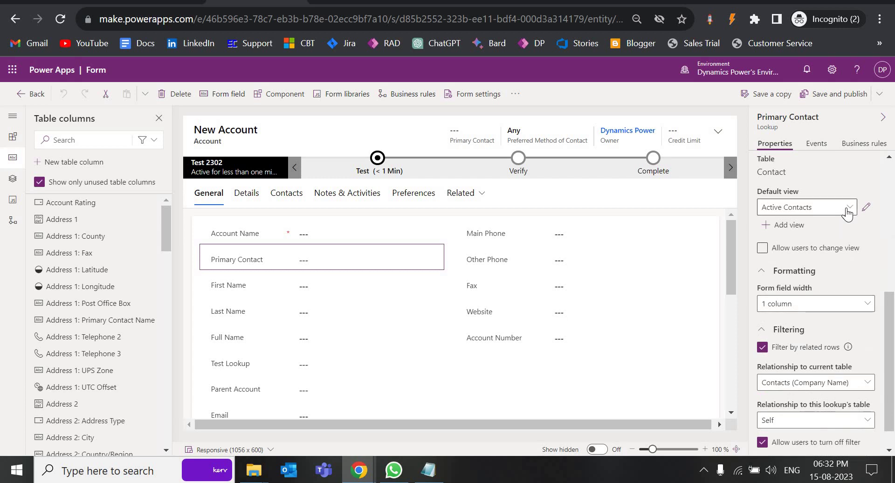
pyautogui.click(820, 207)
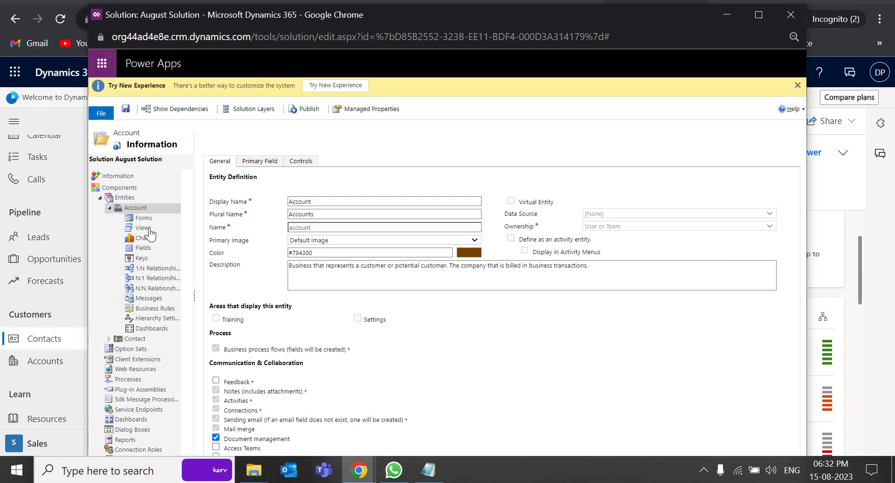
# Step: Look for the Test view among the Account entity's views in August Solution, and return to the form editor
pyautogui.click(149, 229)
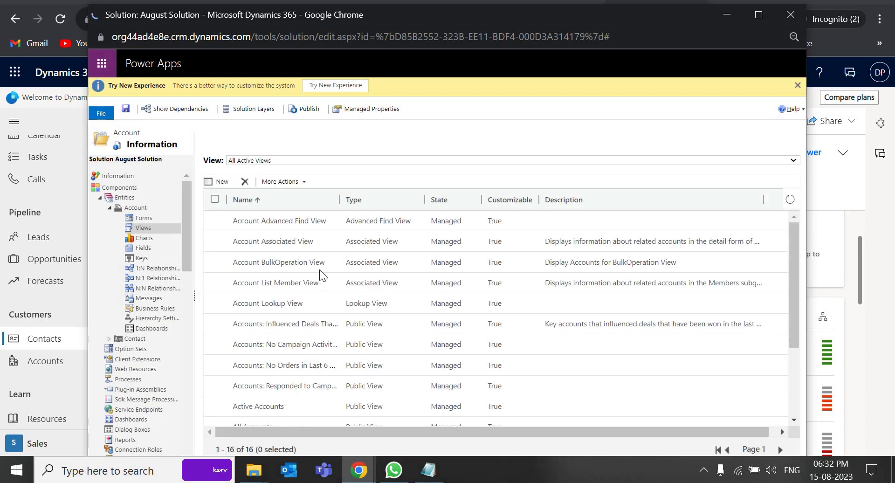
pyautogui.scroll(-5, 320, 269)
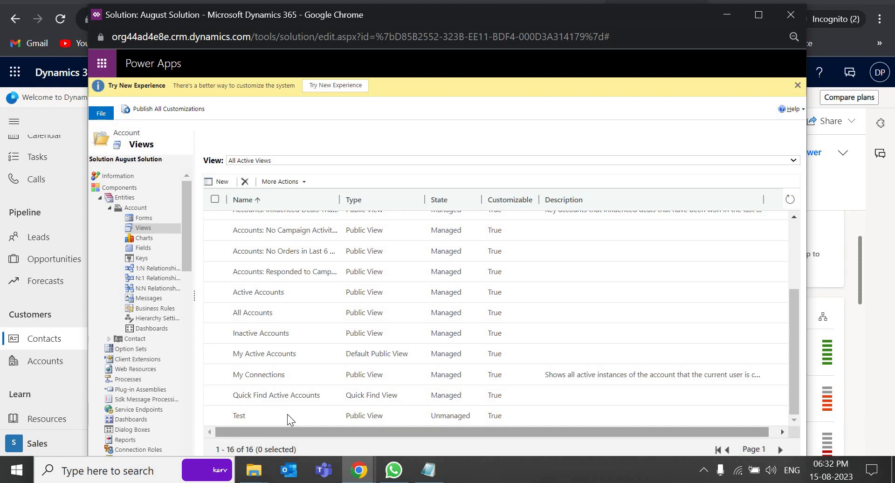
pyautogui.click(359, 470)
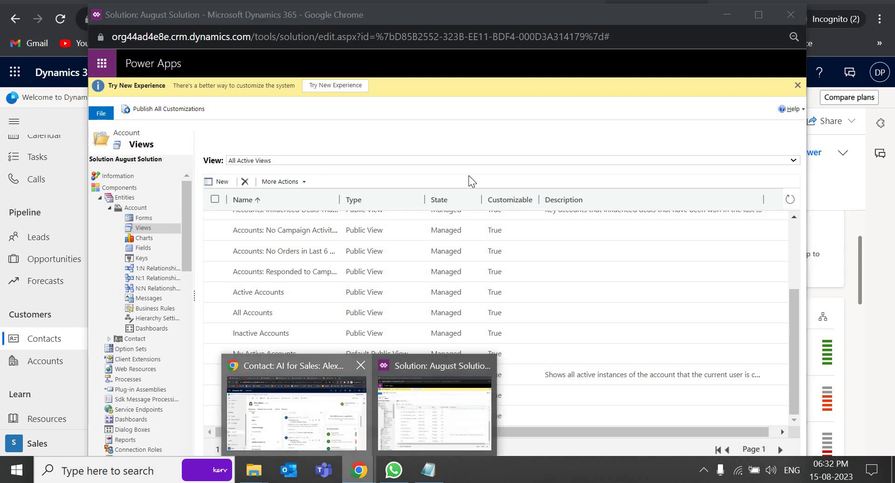
pyautogui.click(294, 410)
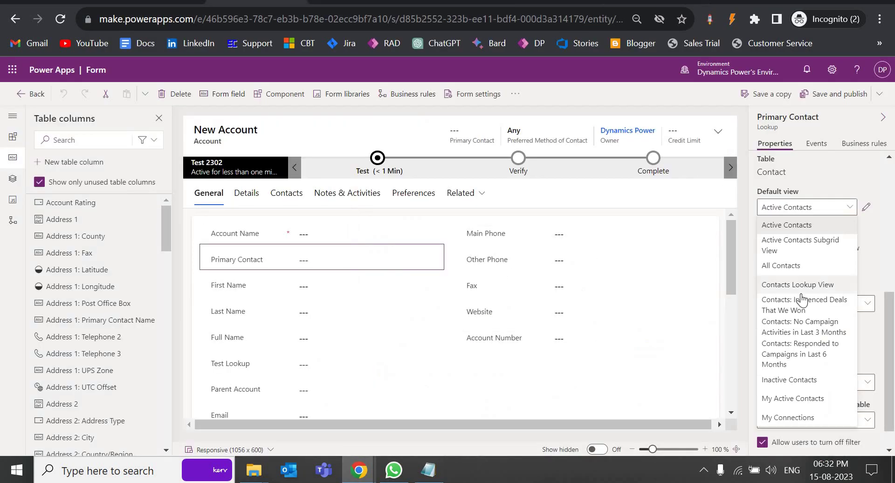
# Step: Reopen the Account table's Information form and list the default views offered for the Primary Contact lookup
pyautogui.click(15, 19)
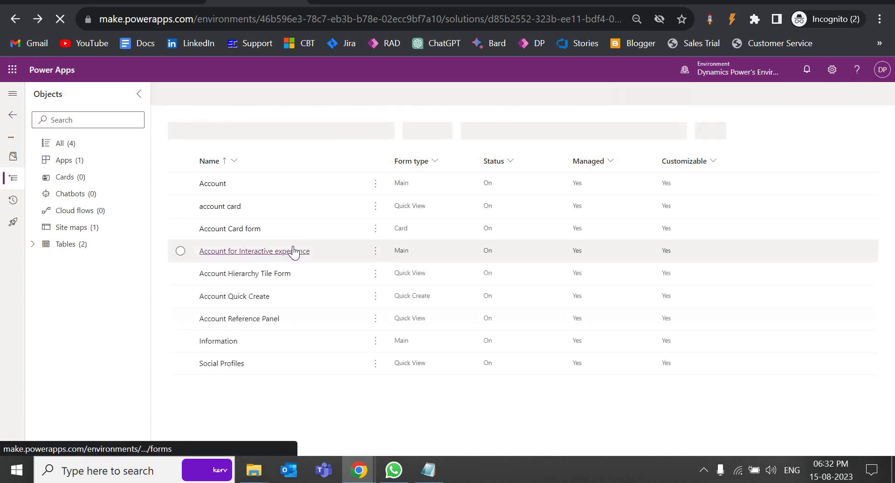
pyautogui.click(293, 248)
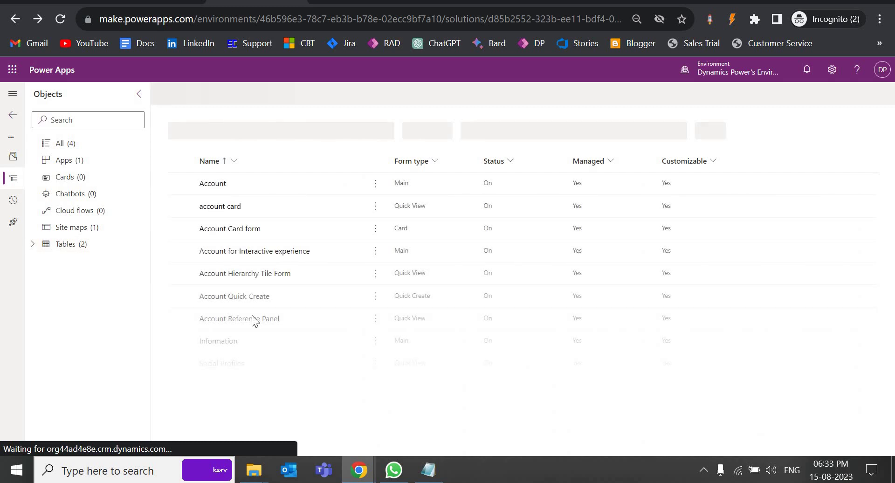
pyautogui.click(219, 343)
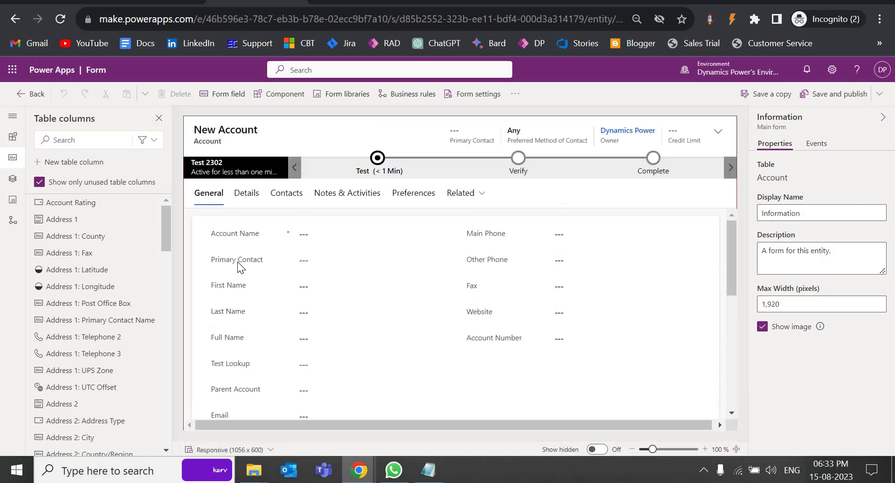
pyautogui.click(236, 261)
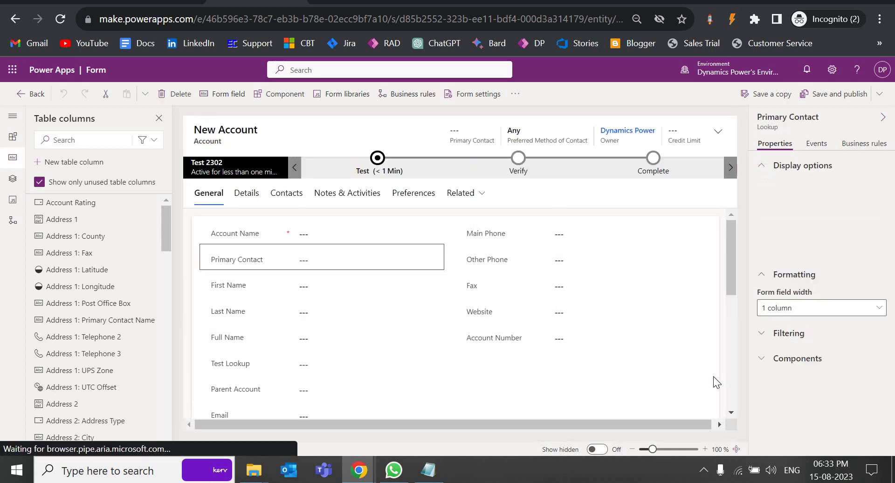
pyautogui.click(777, 334)
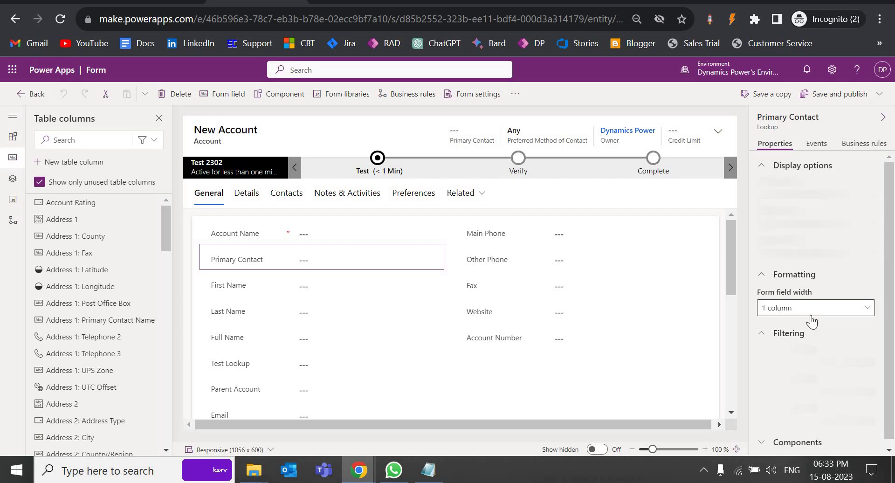
pyautogui.scroll(-5, 816, 298)
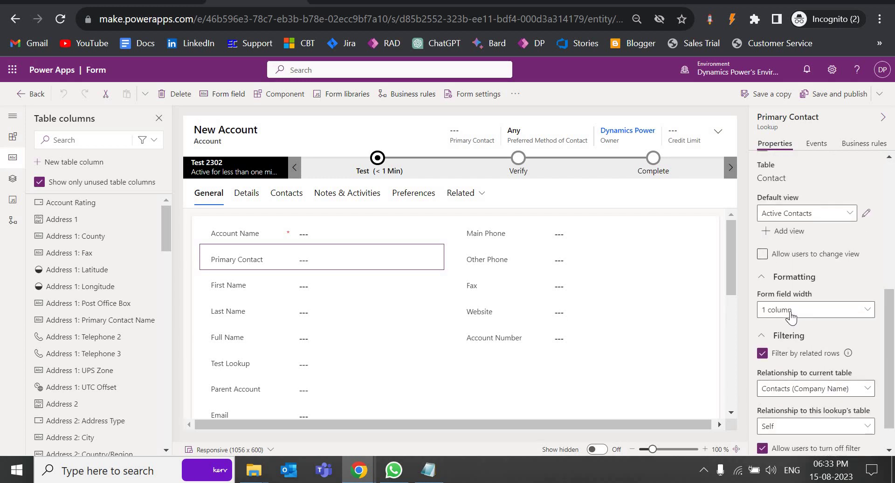
pyautogui.click(800, 215)
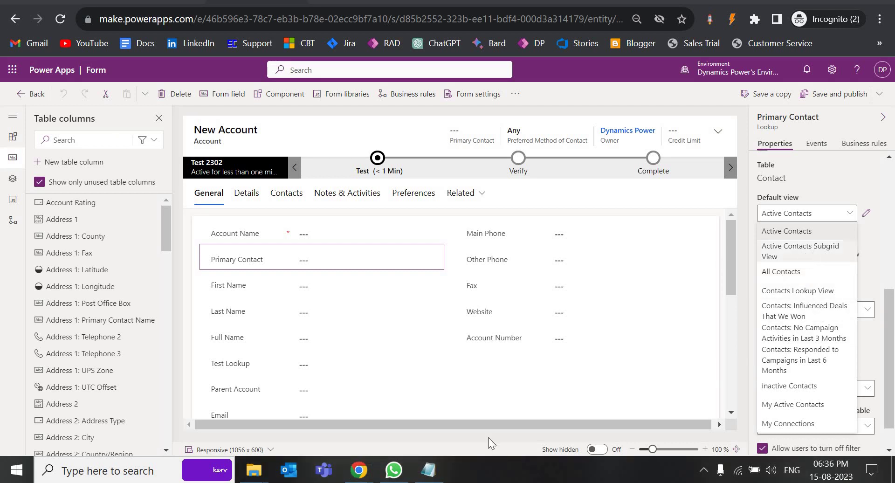
# Step: Check the Account entity's view list in August Solution and minimize the solution window
pyautogui.moveTo(358, 470)
pyautogui.click(433, 406)
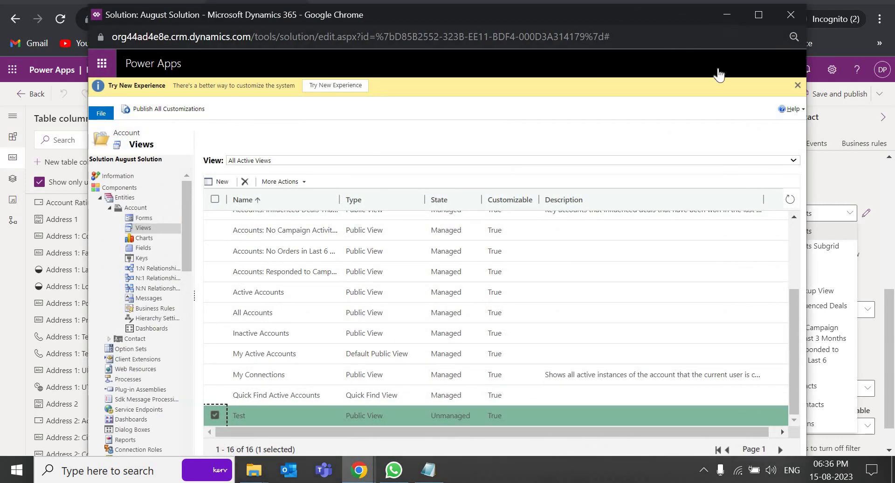
pyautogui.click(727, 14)
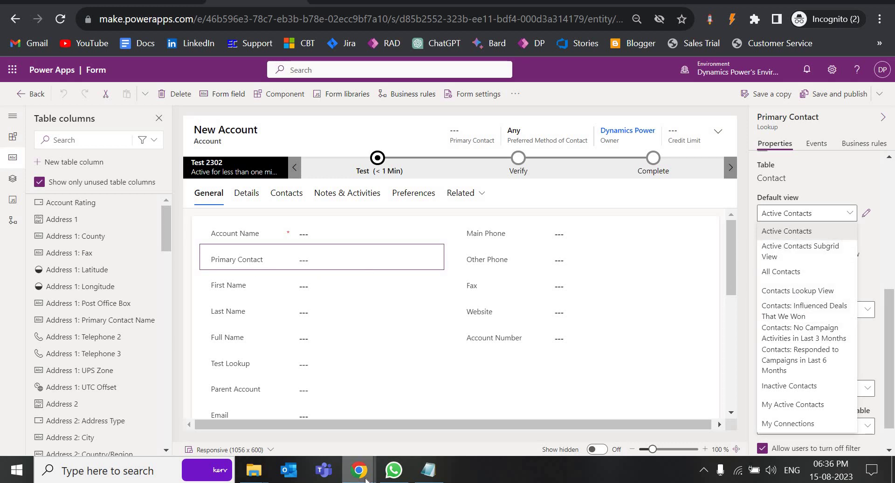
# Step: Create a new view named Test Contact for the Contact entity in August Solution
pyautogui.moveTo(359, 471)
pyautogui.click(466, 412)
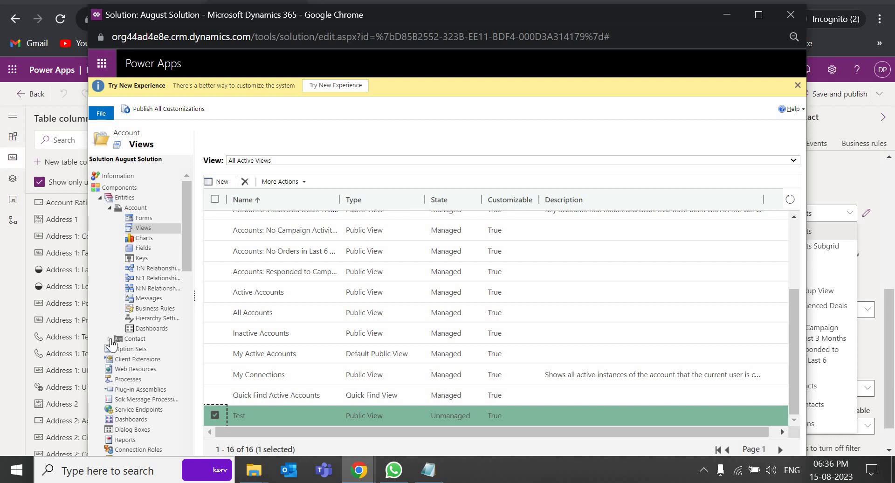
pyautogui.click(110, 339)
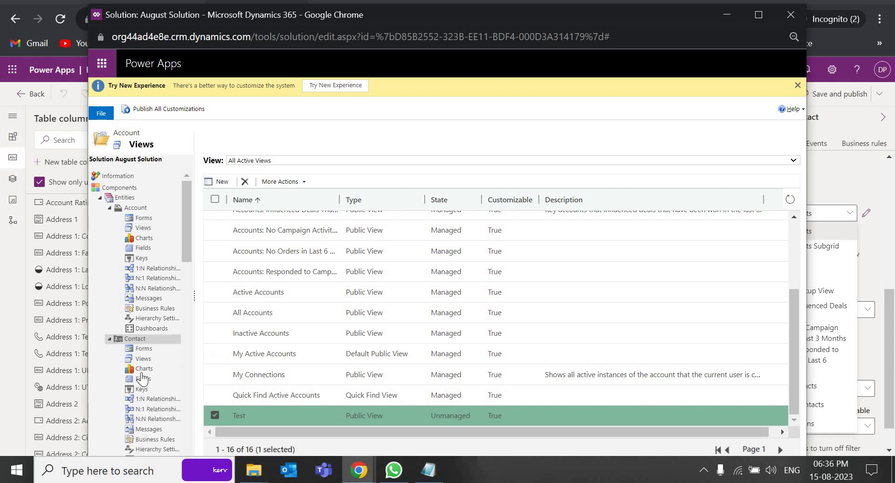
pyautogui.click(136, 360)
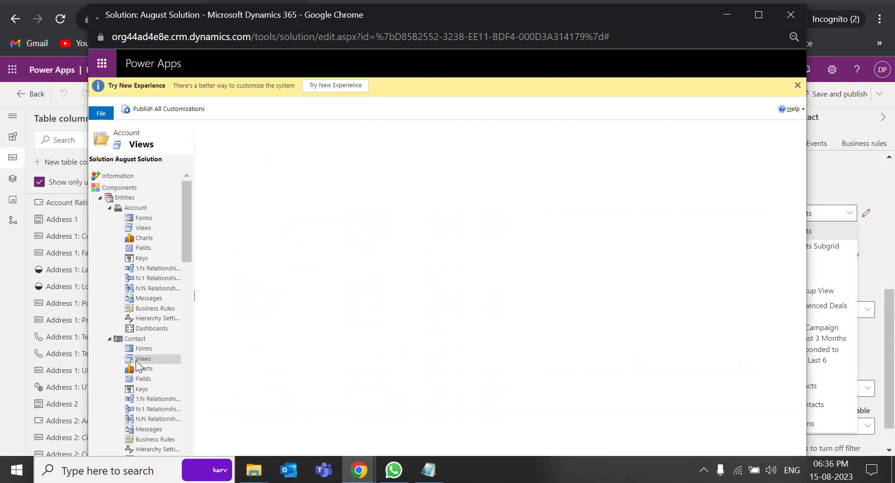
pyautogui.click(222, 181)
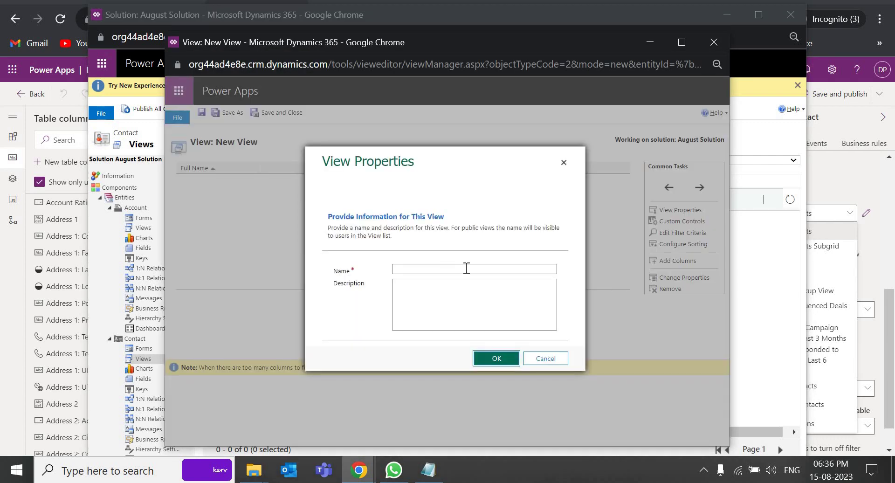
pyautogui.click(466, 268)
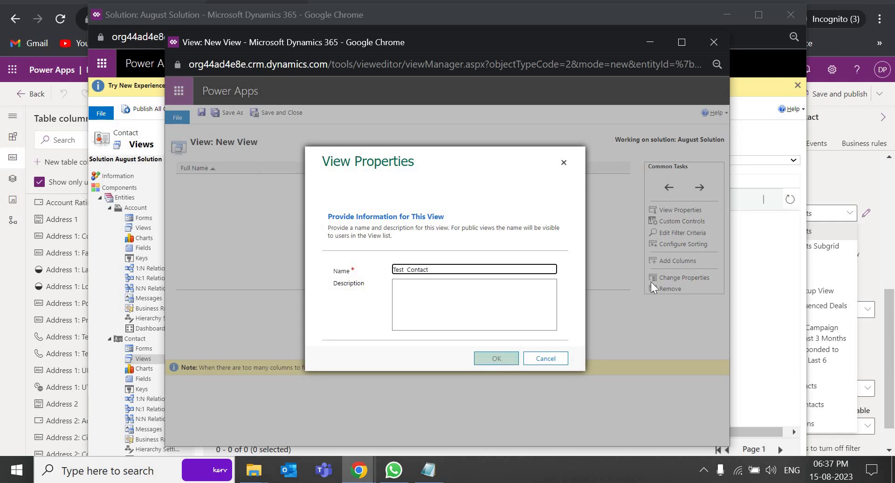
pyautogui.press('Return')
# Step: Add a filter condition on the First Name field to the Test Contact view's filter criteria
pyautogui.click(679, 233)
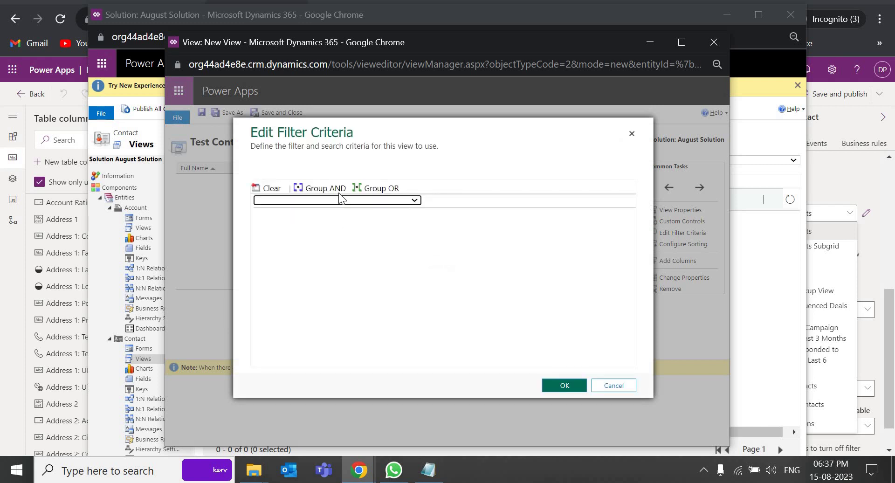
pyautogui.click(337, 190)
pyautogui.click(566, 211)
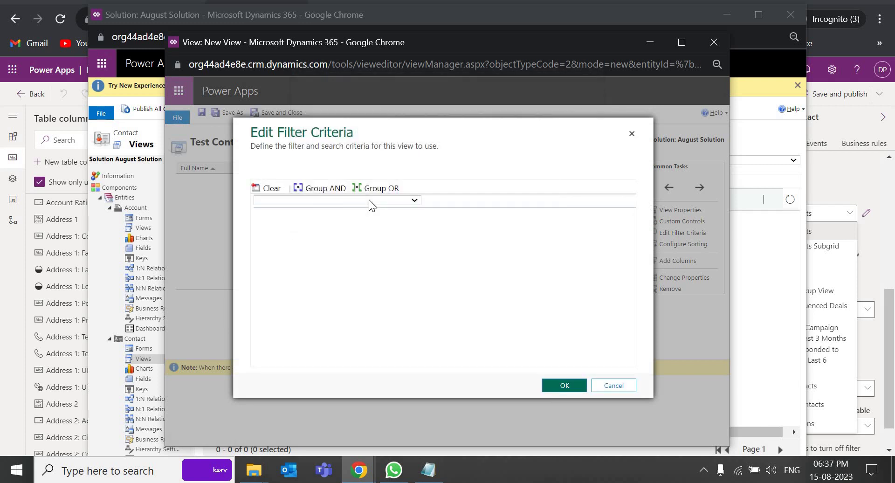
pyautogui.click(369, 200)
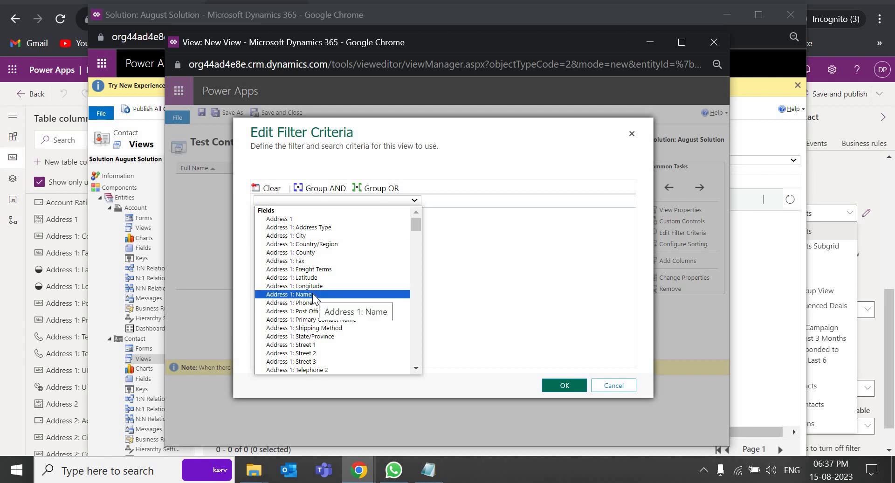
pyautogui.press('f')
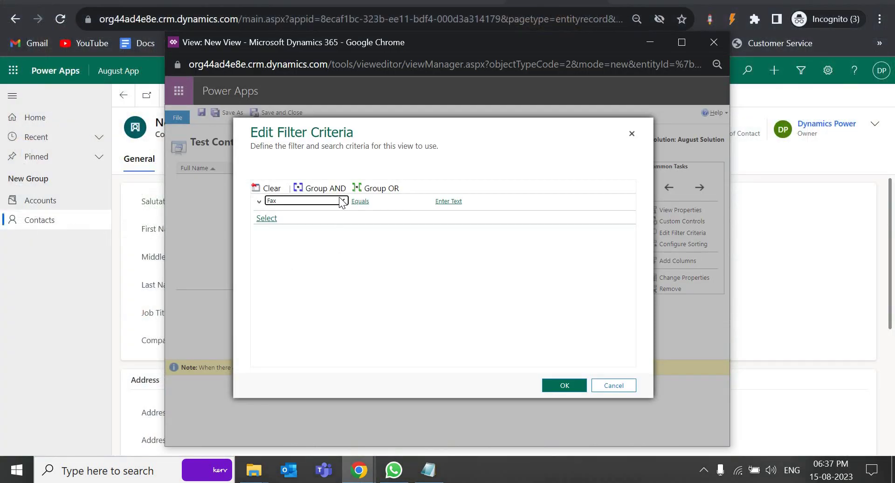
pyautogui.click(343, 201)
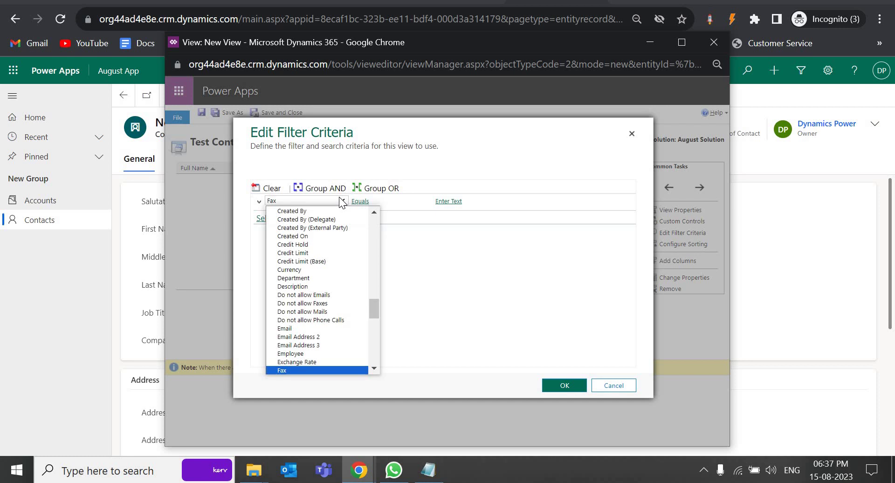
pyautogui.press('Down')
pyautogui.press('Return')
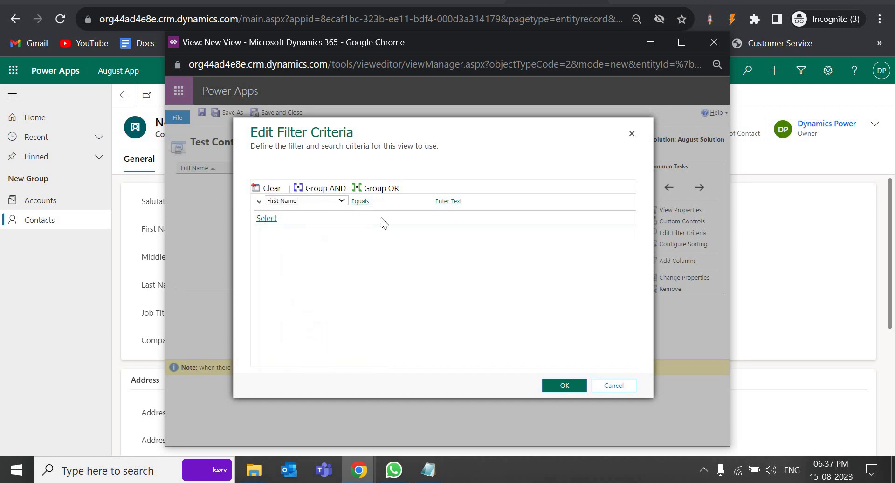
# Step: Set the First Name condition to Contains with the contact's first name, and save and close the view
pyautogui.click(419, 201)
pyautogui.click(420, 227)
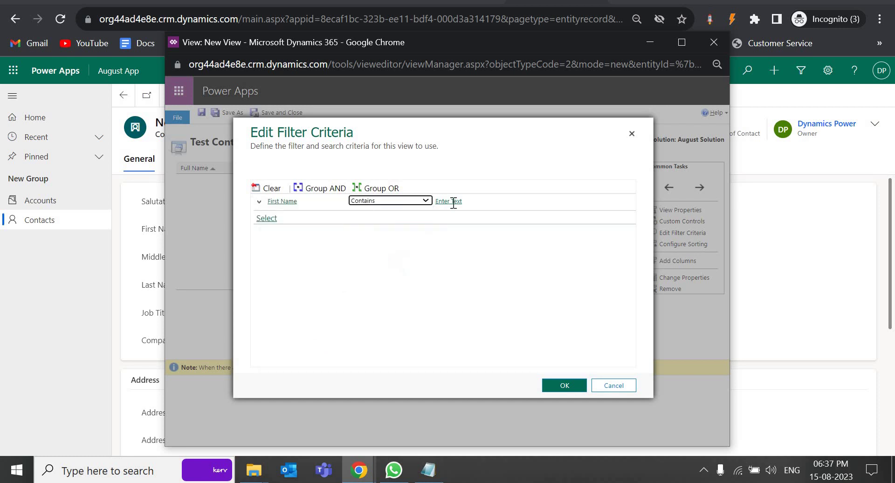
pyautogui.click(453, 202)
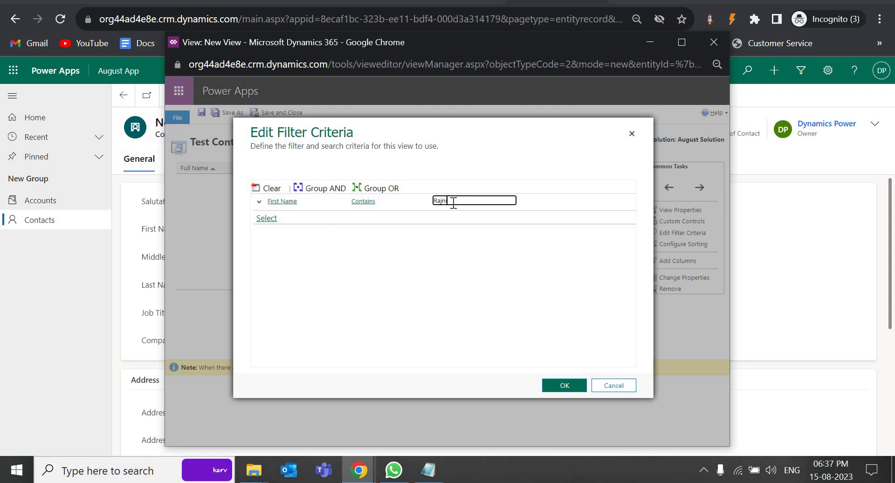
pyautogui.click(563, 386)
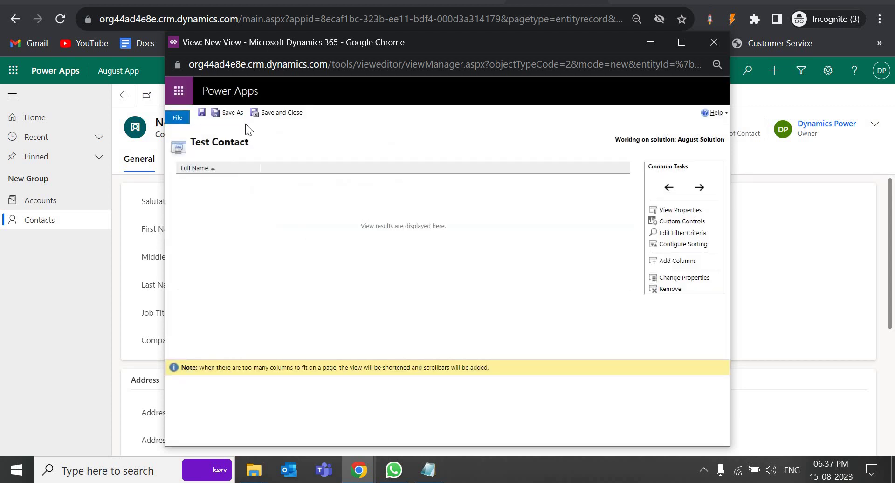
pyautogui.click(276, 115)
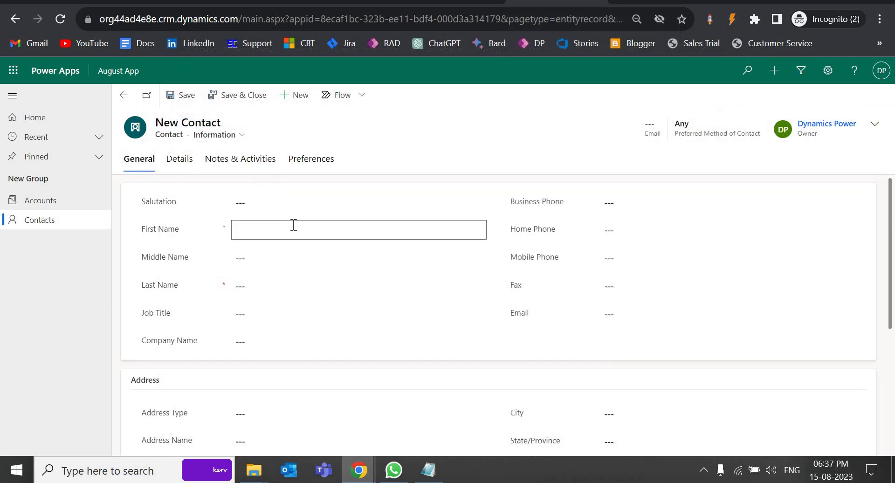
# Step: Fill in the new contact's first and last names in August App, and save and close the record
pyautogui.click(274, 279)
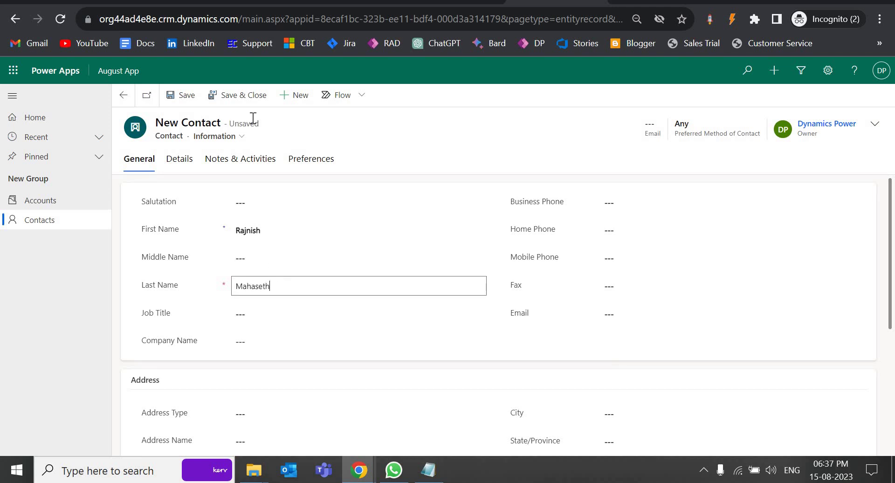
pyautogui.click(248, 94)
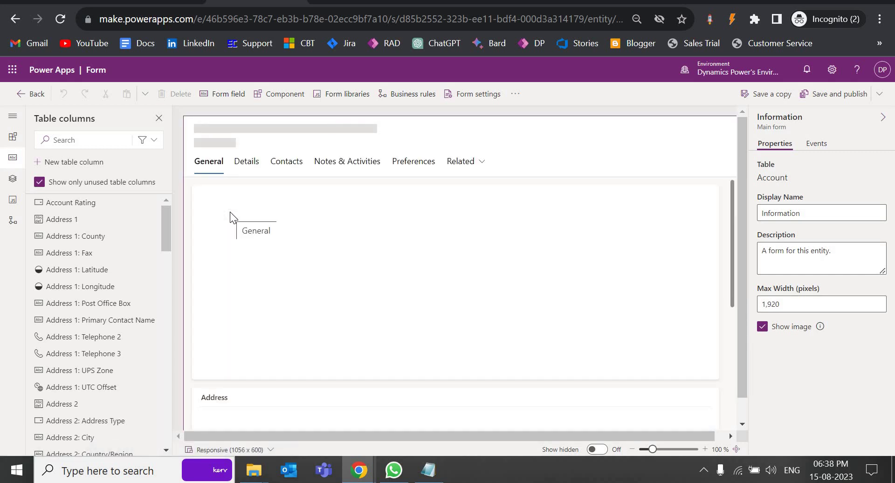
# Step: Set the Primary Contact lookup's default view to Test Contact on the Account Information form, and save and publish the form
pyautogui.click(252, 255)
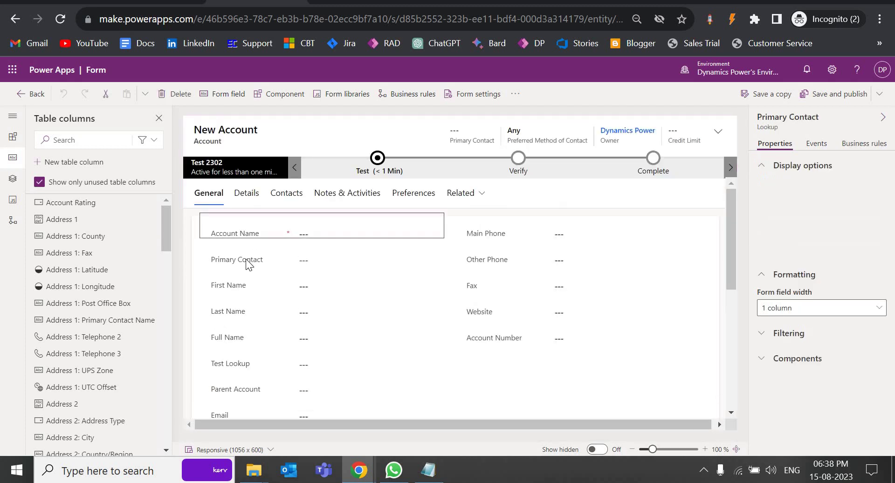
pyautogui.click(766, 339)
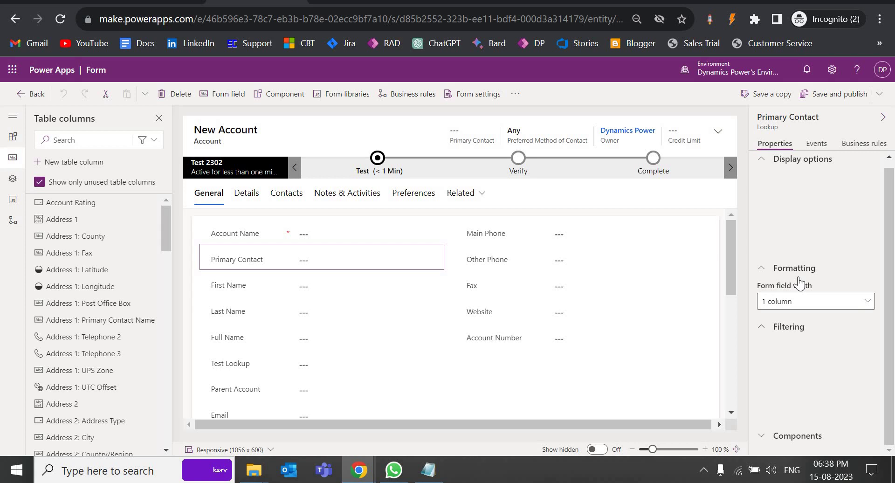
pyautogui.scroll(-5, 801, 282)
pyautogui.click(816, 277)
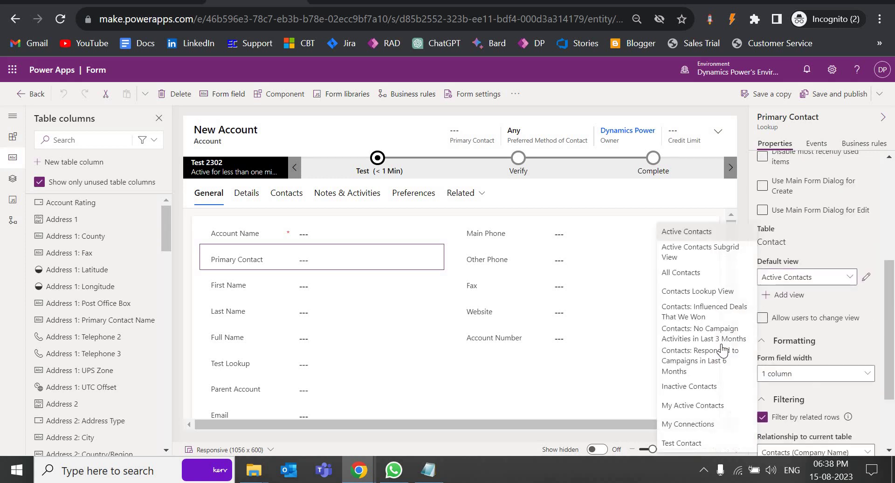
pyautogui.click(679, 442)
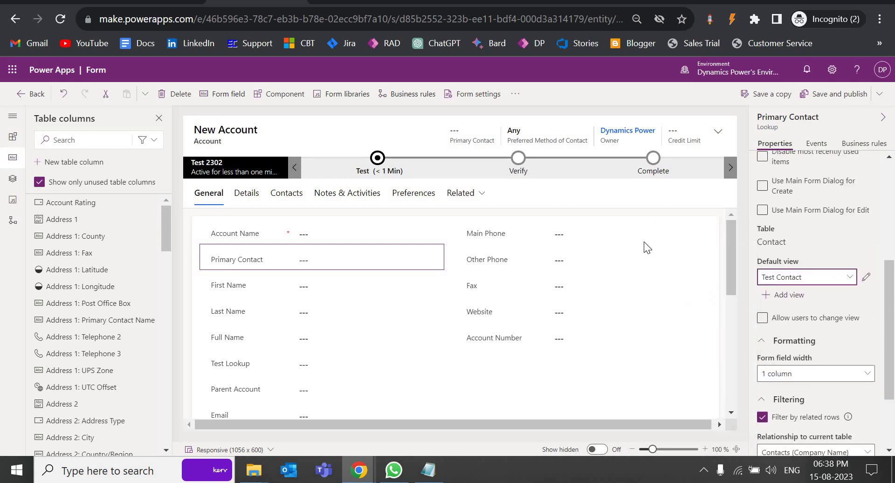
pyautogui.click(824, 95)
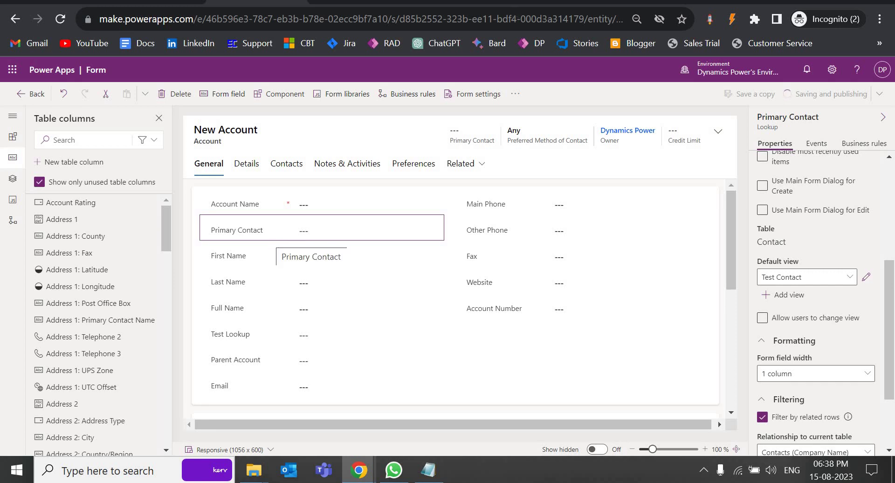
# Step: Check the default view and related-row filtering settings of the Parent Account lookup on the Account form
pyautogui.hotkey('ctrl', 'Tab')
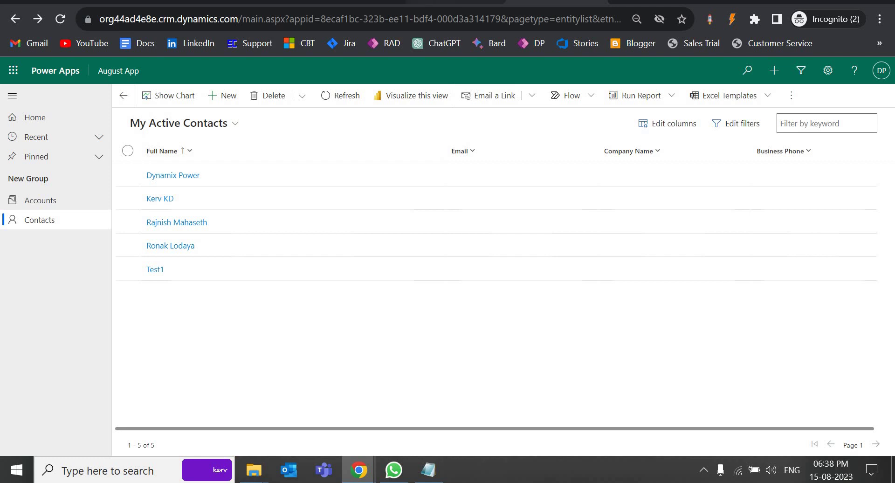
pyautogui.hotkey('ctrl', 'Tab')
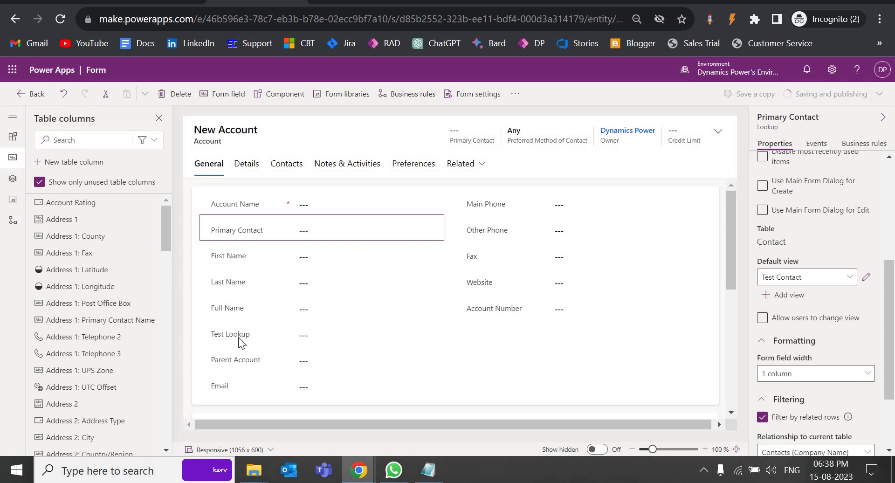
pyautogui.click(231, 358)
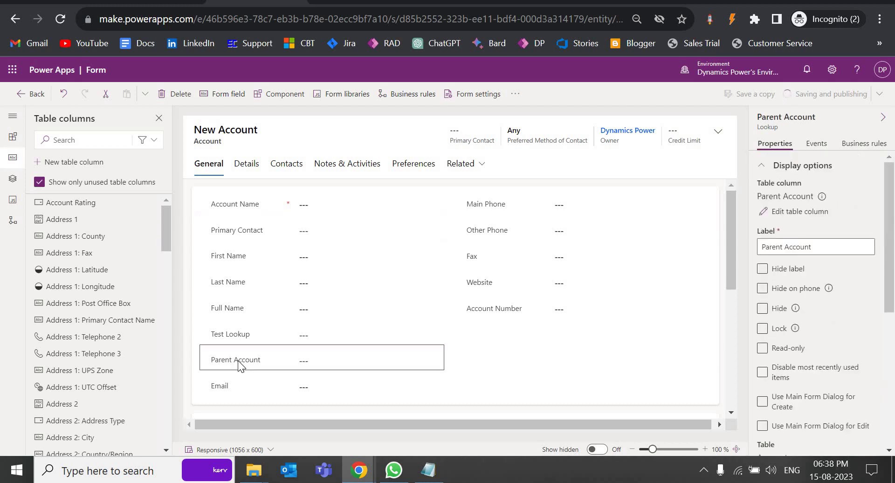
pyautogui.scroll(-5, 802, 359)
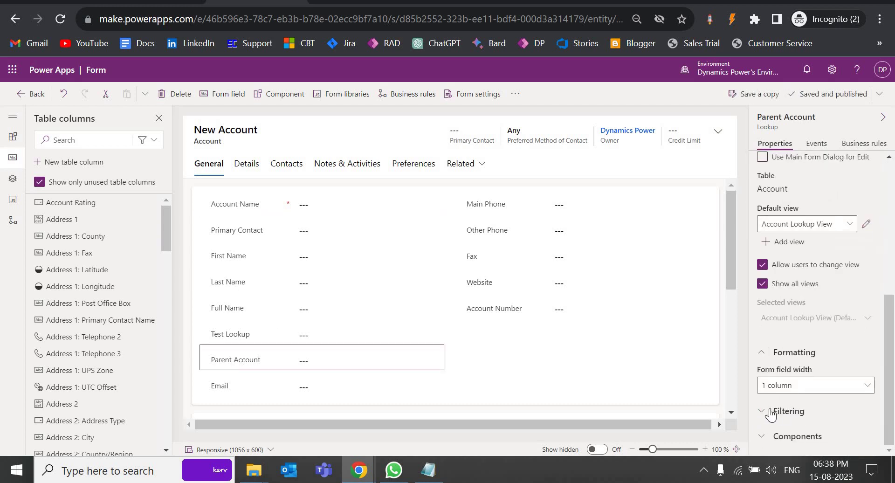
pyautogui.click(789, 411)
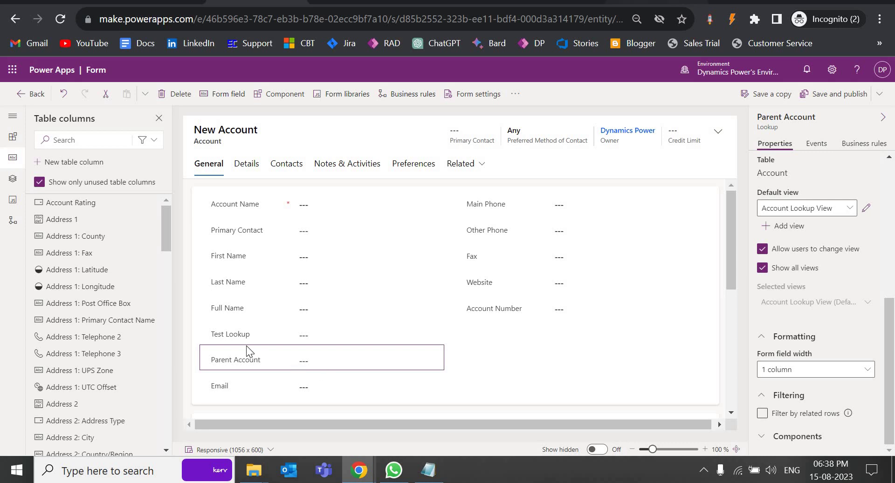
# Step: Set the Test Lookup field's default view to Active Contacts on the Account form
pyautogui.click(247, 332)
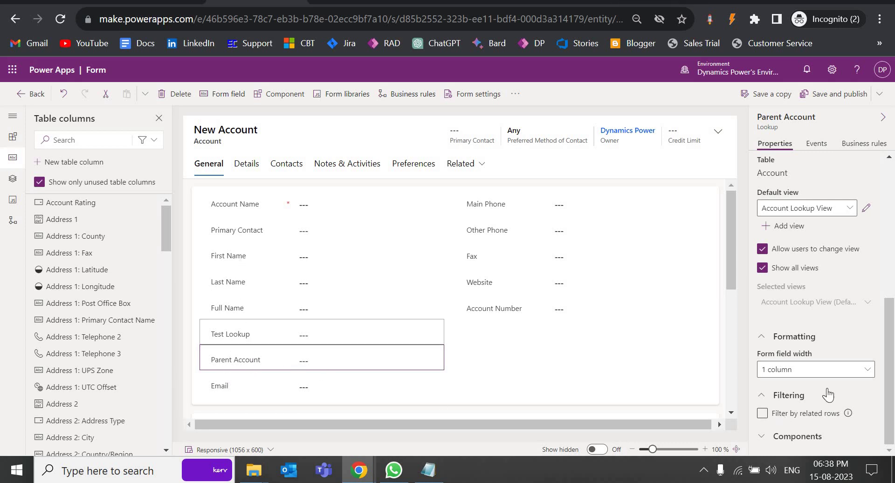
pyautogui.scroll(-5, 828, 348)
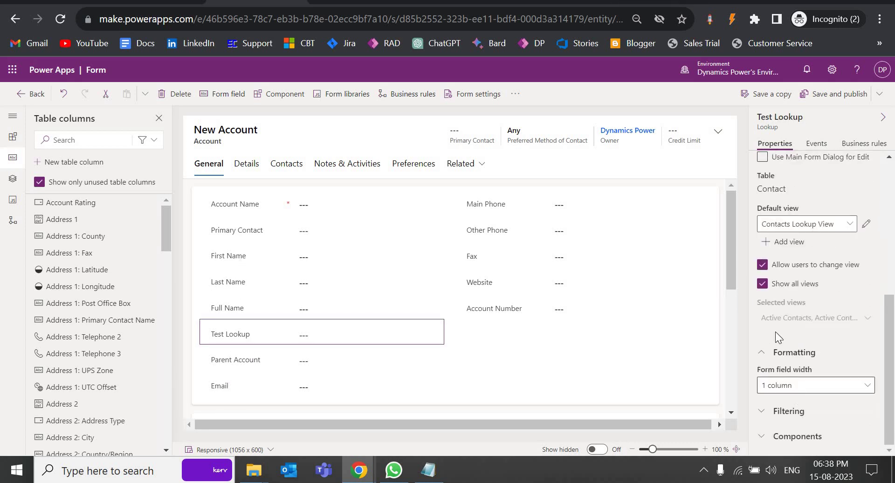
pyautogui.click(788, 411)
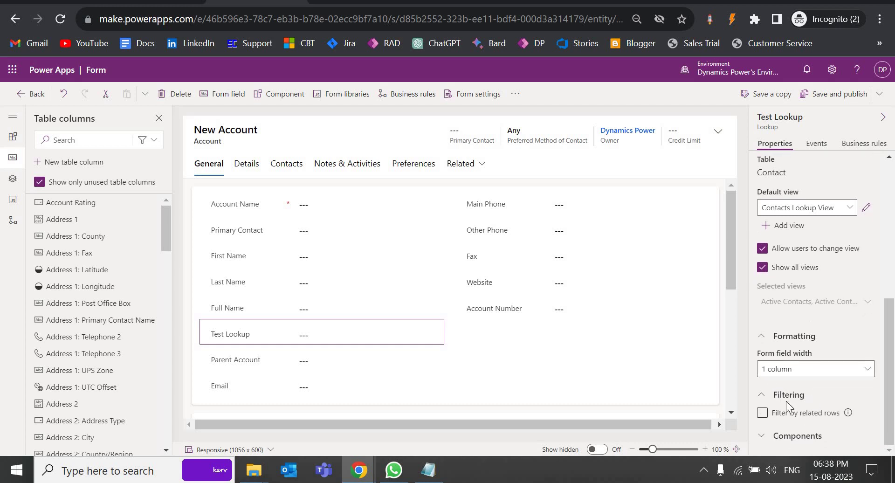
pyautogui.click(841, 208)
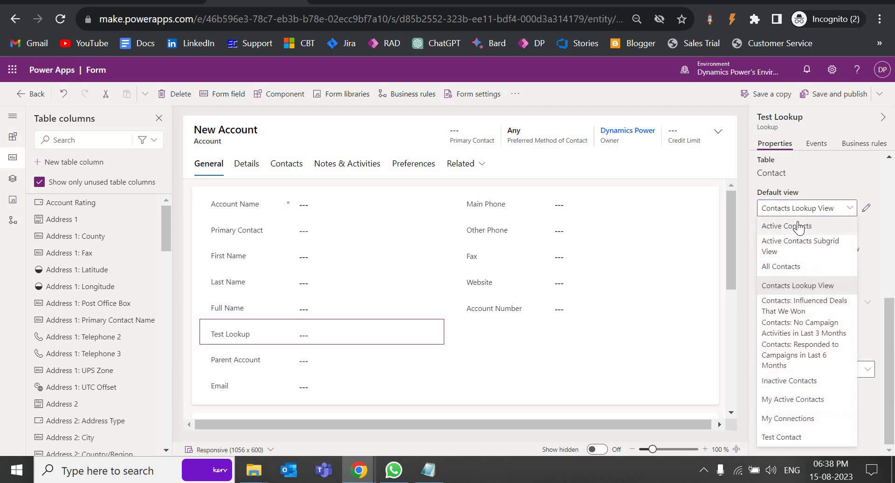
pyautogui.click(793, 226)
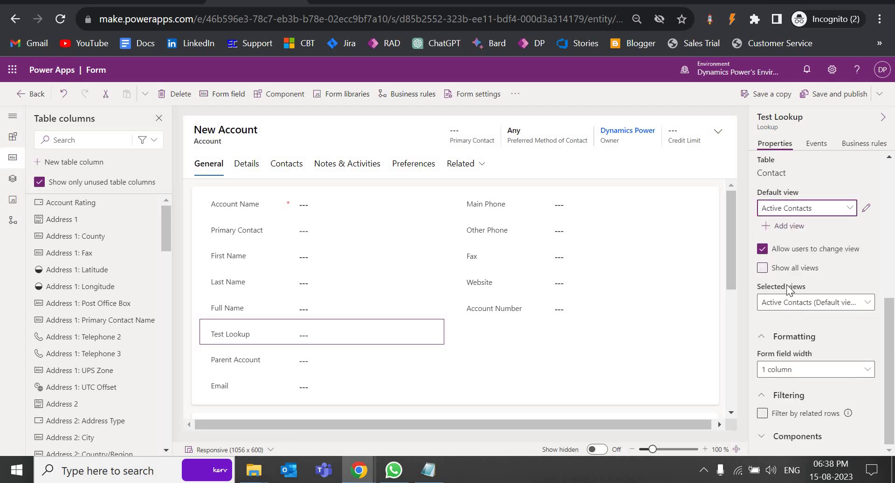
# Step: Review the Test Lookup's selected views and toggle its option to disable most recently used items
pyautogui.click(839, 302)
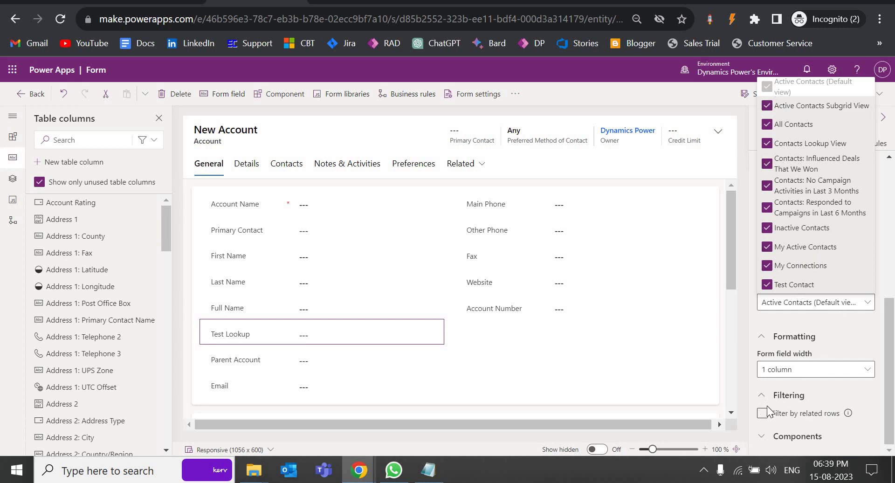
pyautogui.click(839, 314)
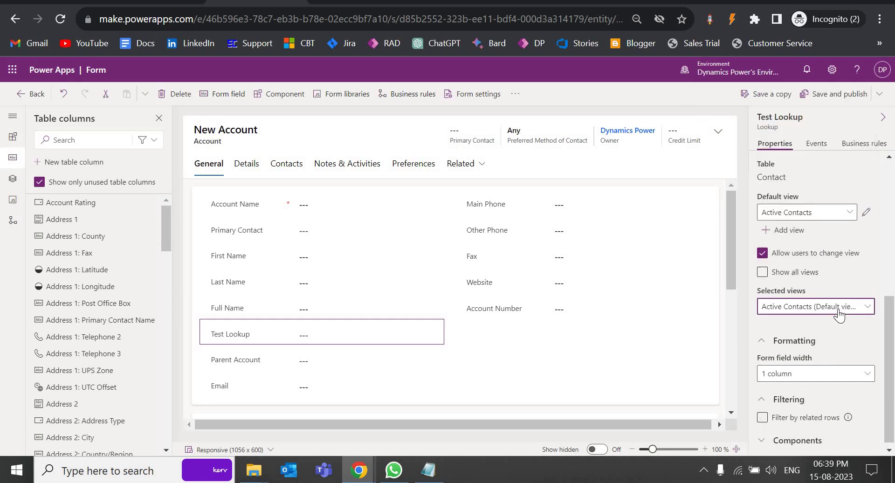
pyautogui.scroll(5, 835, 317)
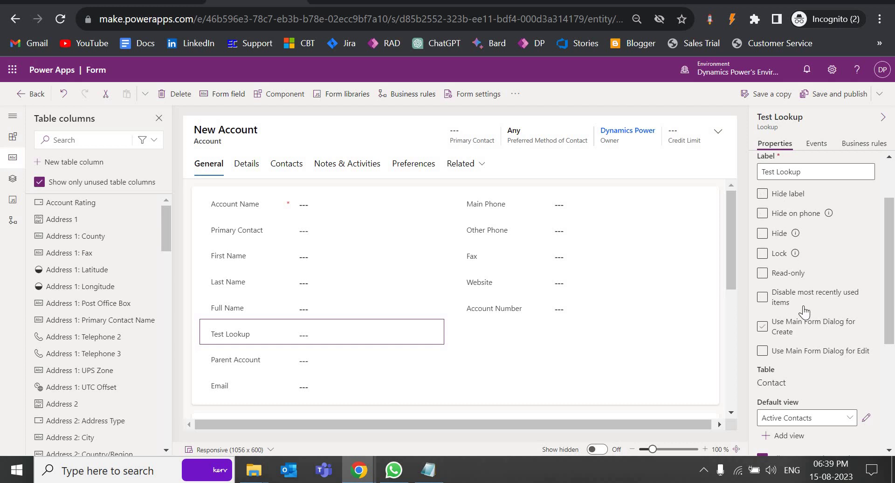
pyautogui.click(764, 299)
pyautogui.click(772, 307)
pyautogui.click(763, 298)
# Step: Start a new account record in August App, renewing the sign-in when requested
pyautogui.hotkey('ctrl', 'Tab')
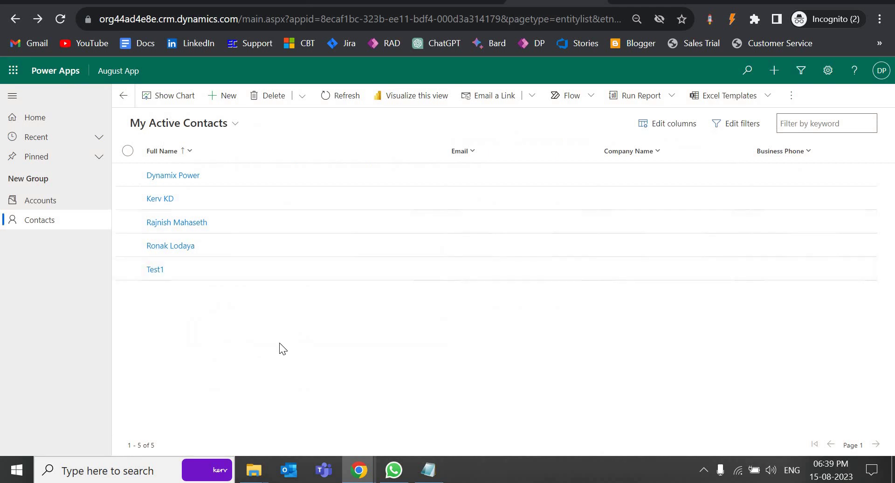
pyautogui.click(71, 203)
pyautogui.click(231, 96)
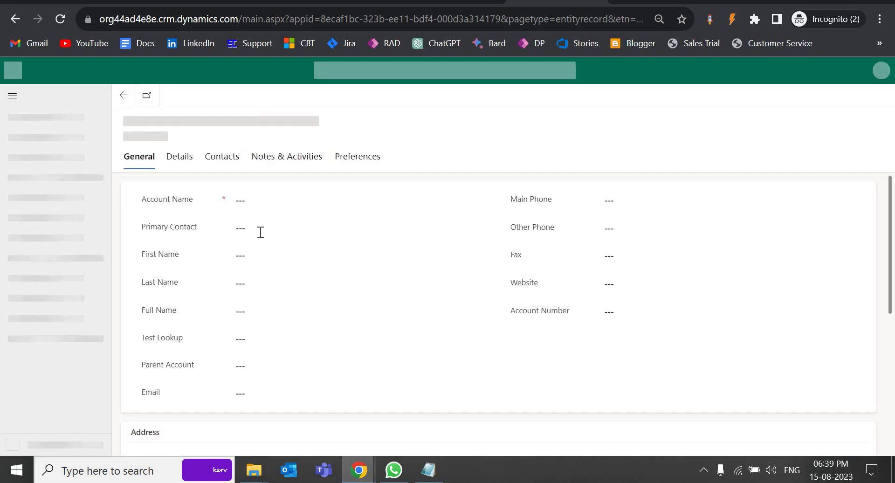
pyautogui.click(264, 264)
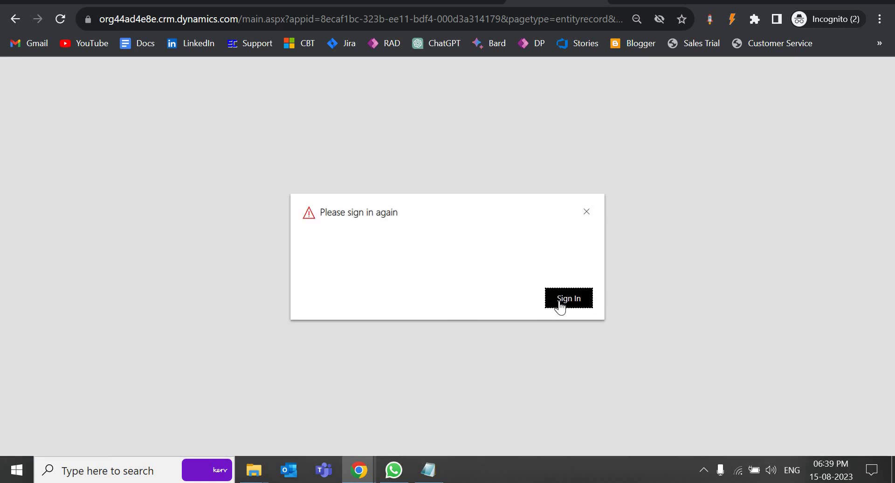
pyautogui.click(560, 306)
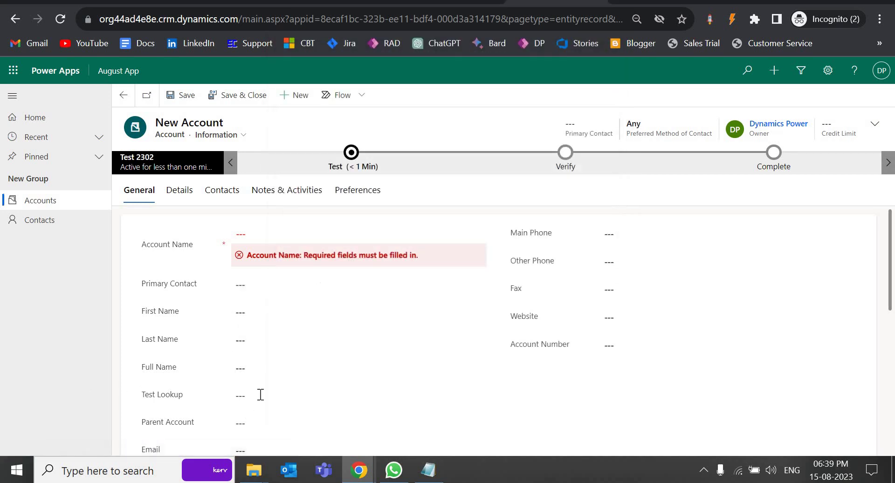
# Step: Examine the recent and full contact lists offered by the Test Lookup field on the new account
pyautogui.click(254, 399)
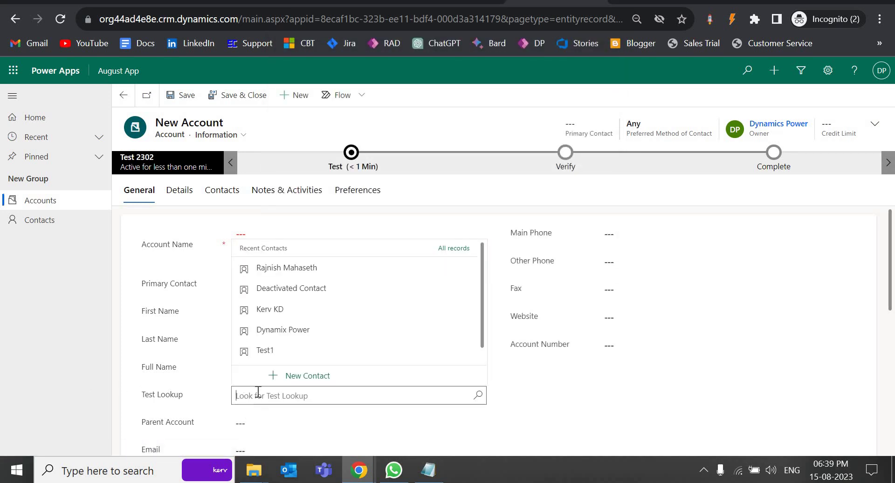
pyautogui.click(284, 400)
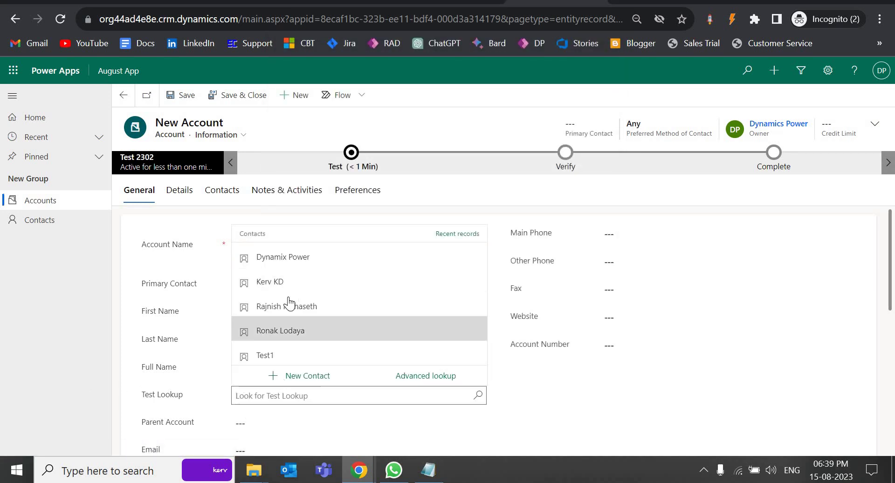
pyautogui.click(196, 342)
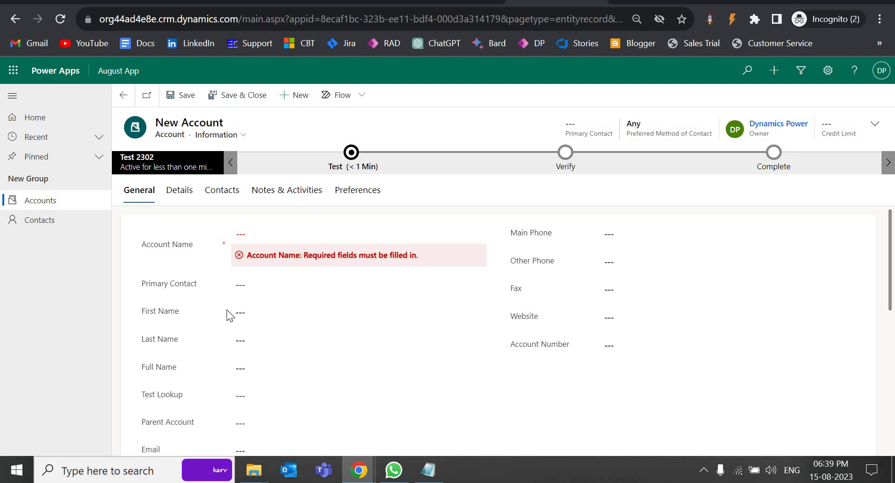
pyautogui.click(268, 400)
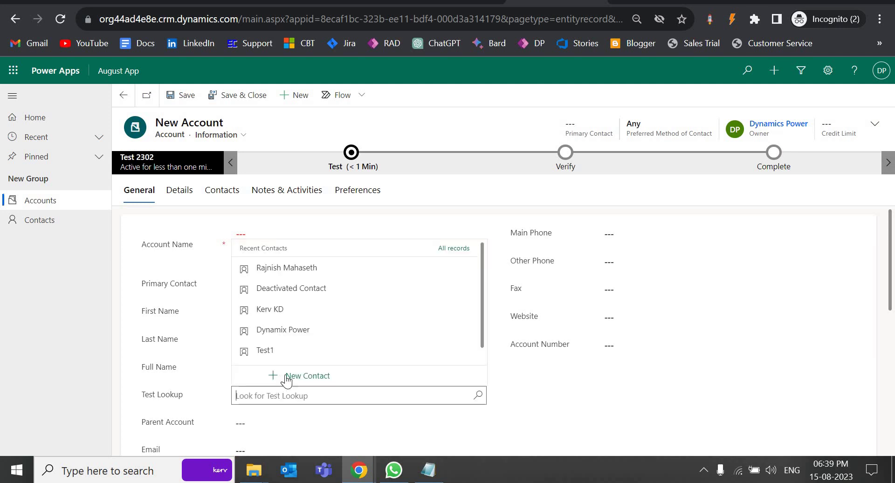